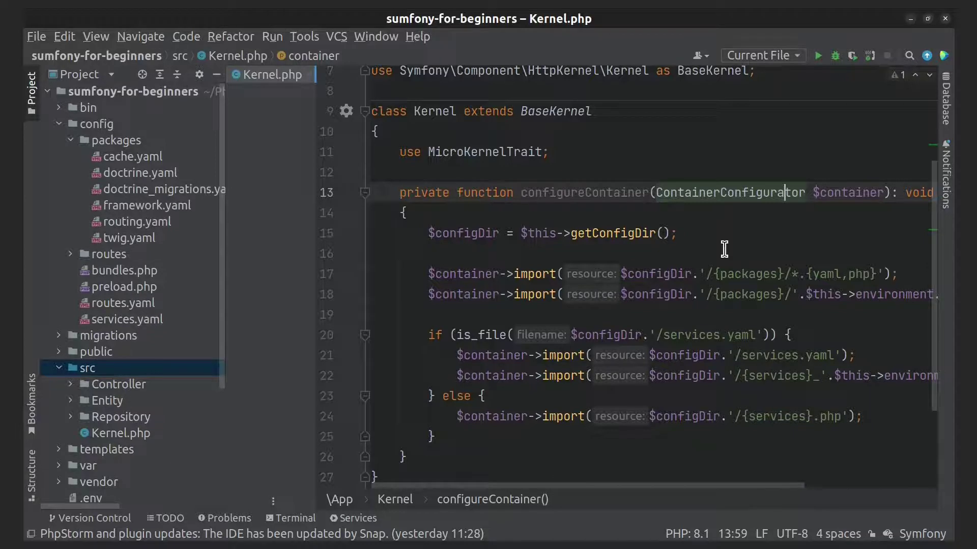
Run 'docker-compose exec php composer require symfony/config' in the terminal, then hide the terminal
{"action": "left_click", "coordinate": [290, 518]}
{"action": "type", "text": "docker-compose exec php composer require "}
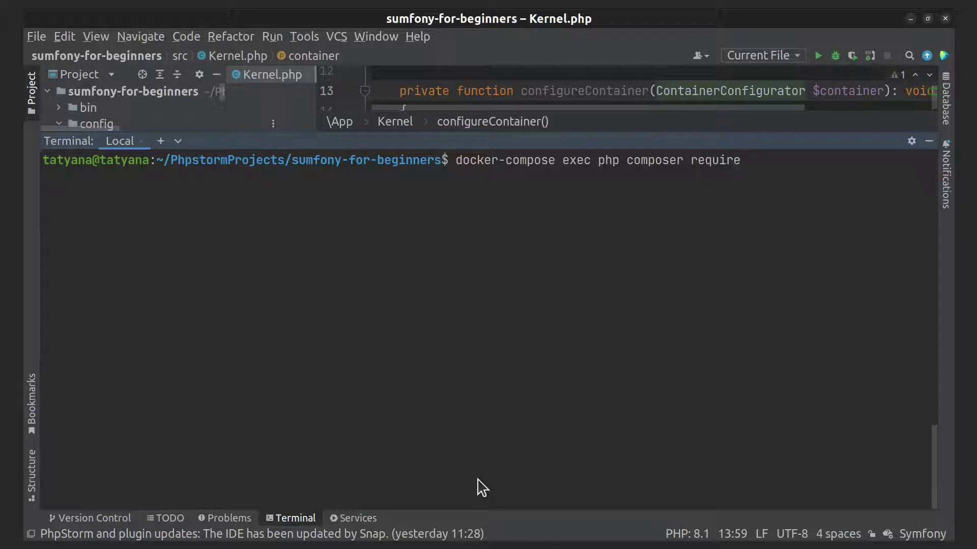
{"action": "type", "text": "symfony/config"}
{"action": "key", "text": "Return"}
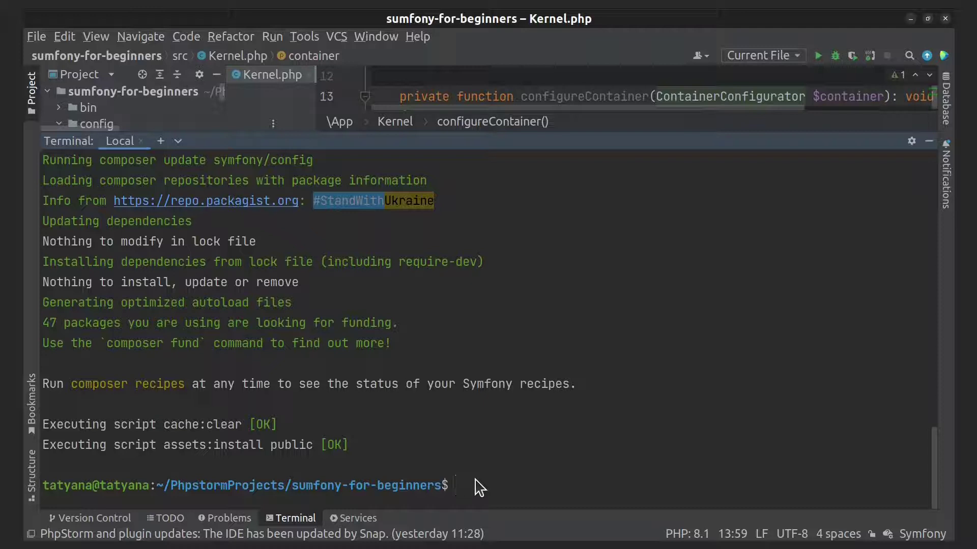
{"action": "left_click", "coordinate": [928, 141]}
Open config/services.yaml and append imports entries for some_config.php and etc/myapp/*.yaml
{"action": "left_click", "coordinate": [48, 91]}
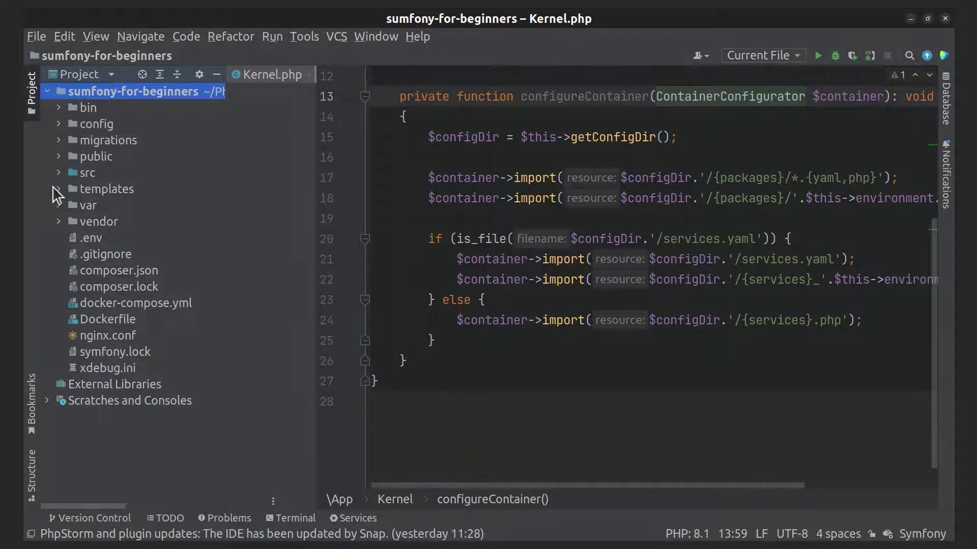
{"action": "left_click", "coordinate": [59, 124]}
{"action": "double_click", "coordinate": [115, 220]}
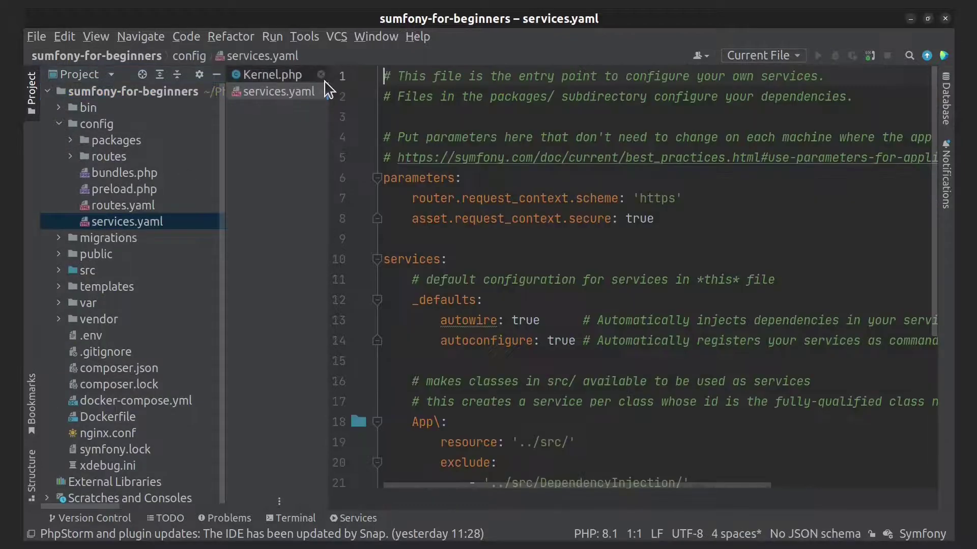
{"action": "scroll", "coordinate": [895, 362], "scroll_direction": "down", "scroll_amount": 4}
{"action": "left_click", "coordinate": [894, 362]}
{"action": "type", "text": "im"}
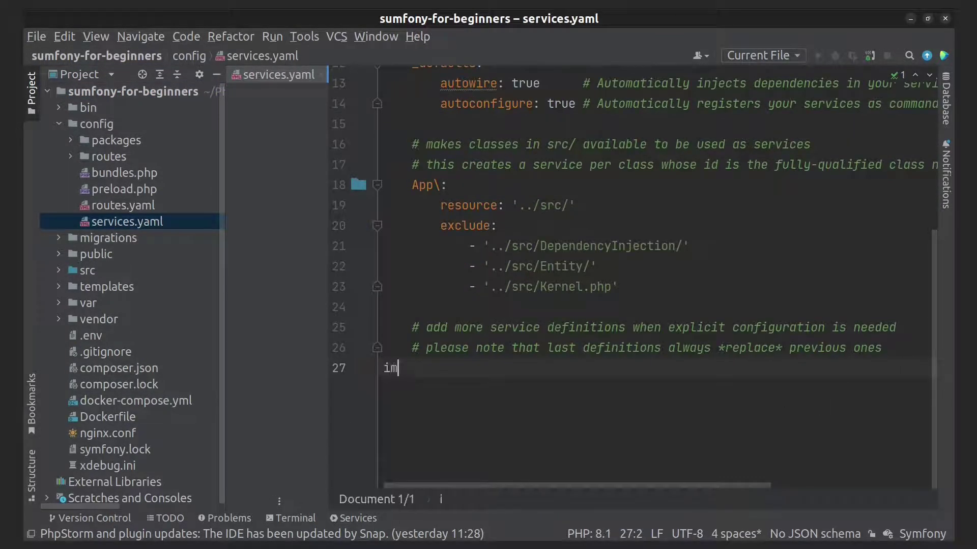
{"action": "type", "text": "ports:"}
{"action": "key", "text": "Return"}
{"action": "type", "text": "- {res"}
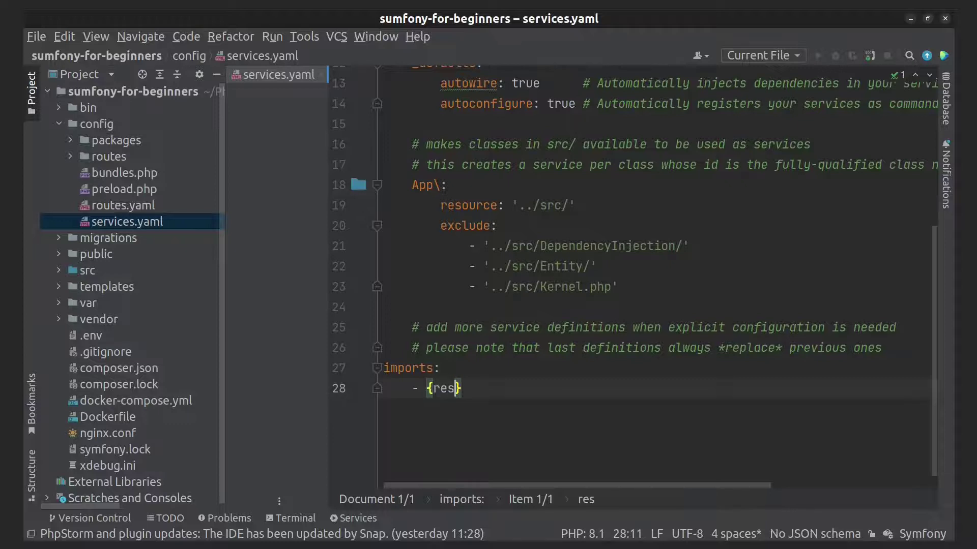
{"action": "type", "text": "ource: 'some_config:php"}
{"action": "key", "text": "End"}
{"action": "key", "text": "Return"}
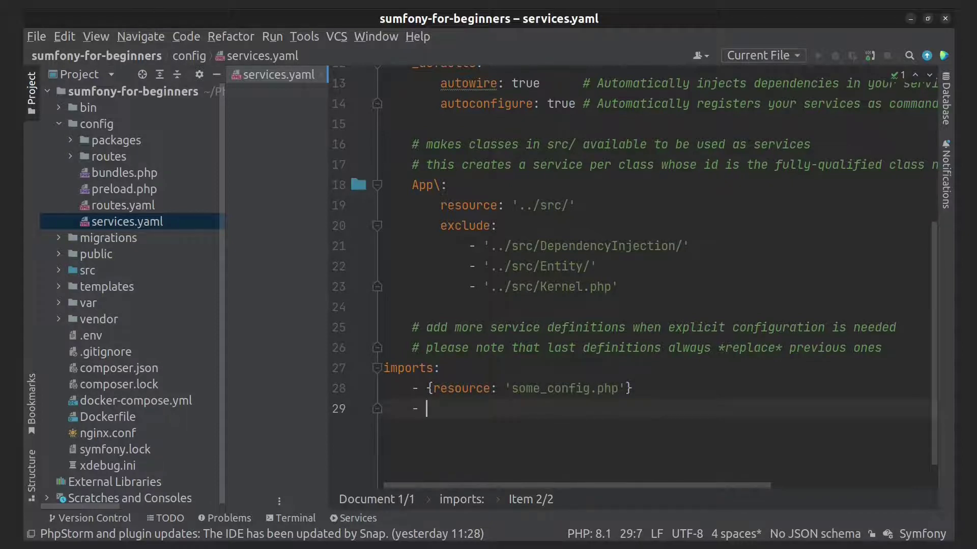
{"action": "type", "text": "{res"}
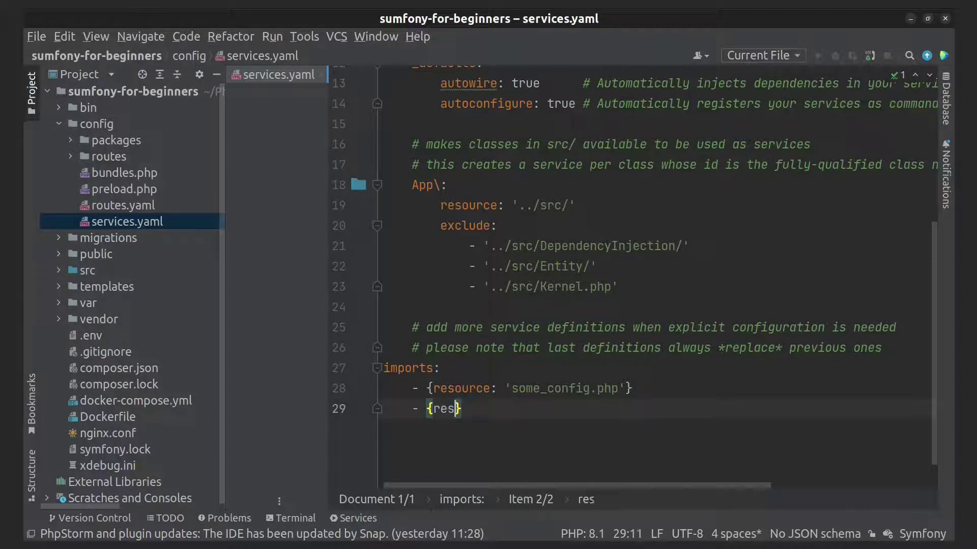
{"action": "type", "text": "ource: 'etc/myapp/*."}
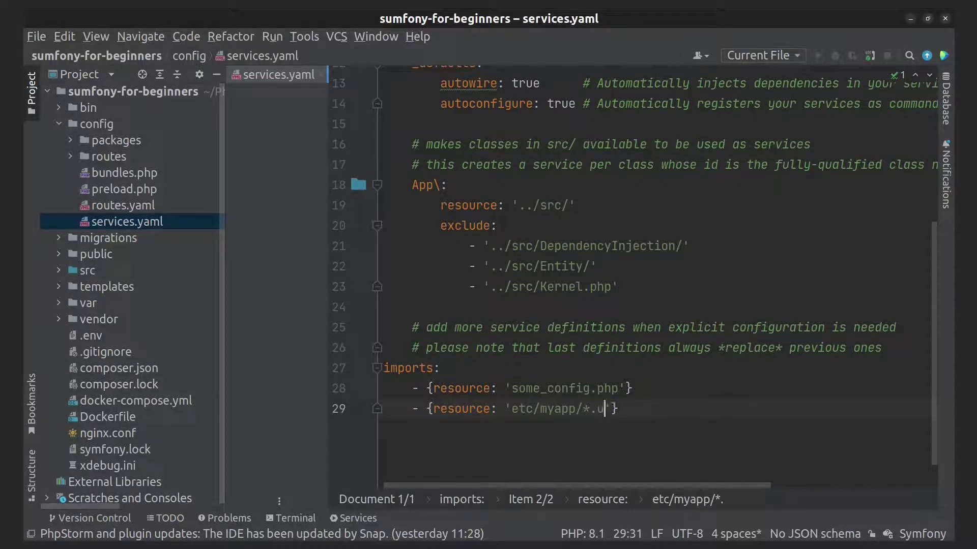
{"action": "type", "text": "yaml"}
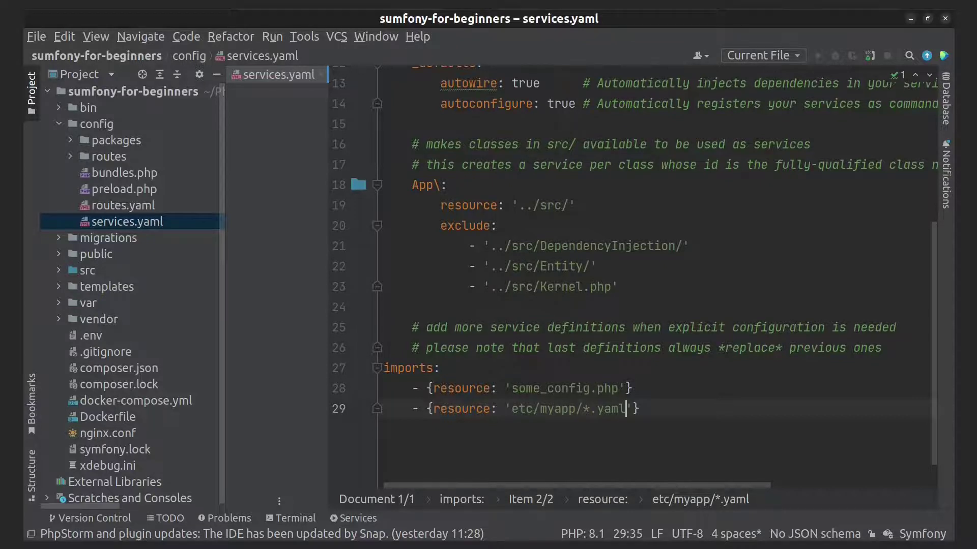
Add the import {resource: 'some_config.xml', ignore_errors: not_found} and start a fourth entry
{"action": "key", "text": "End"}
{"action": "key", "text": "Return"}
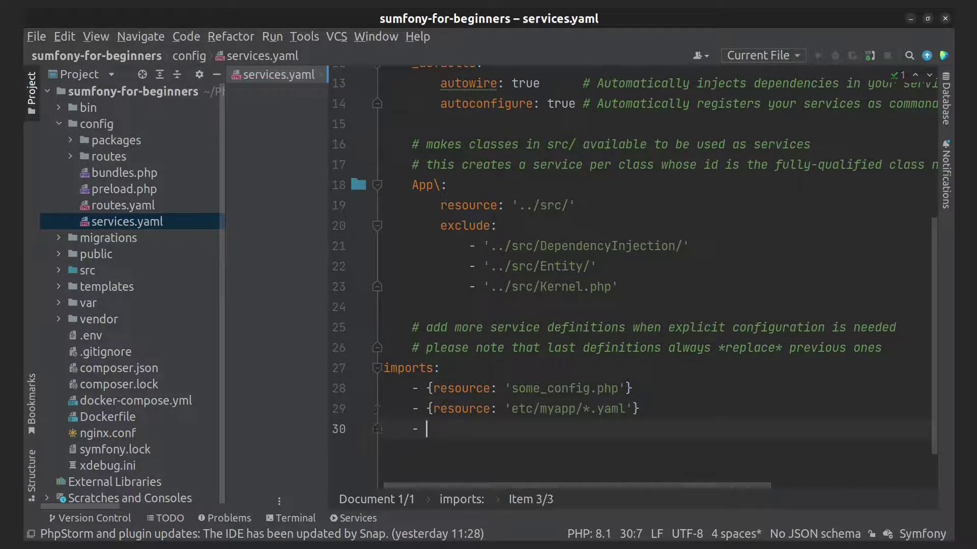
{"action": "type", "text": "{resource: 'some_config.xml'"}
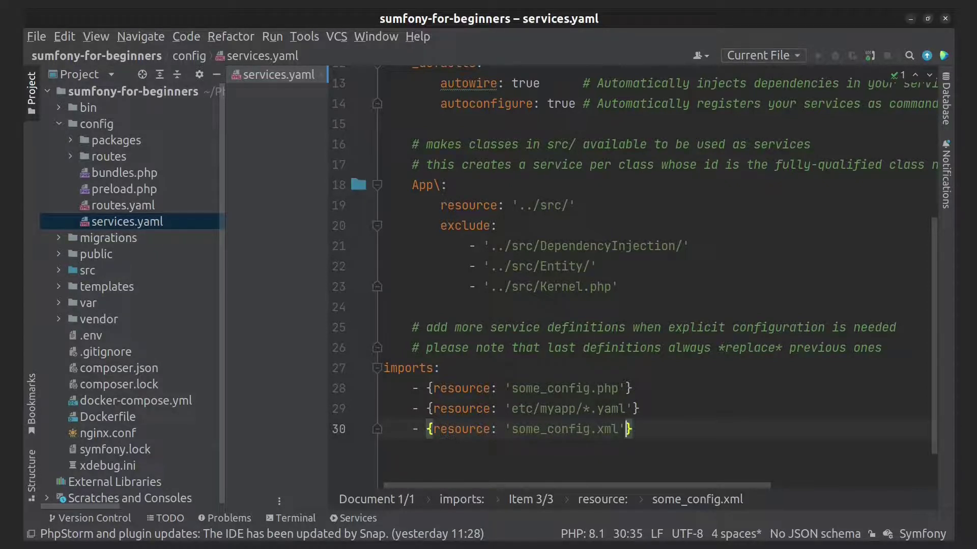
{"action": "type", "text": ", ignore"}
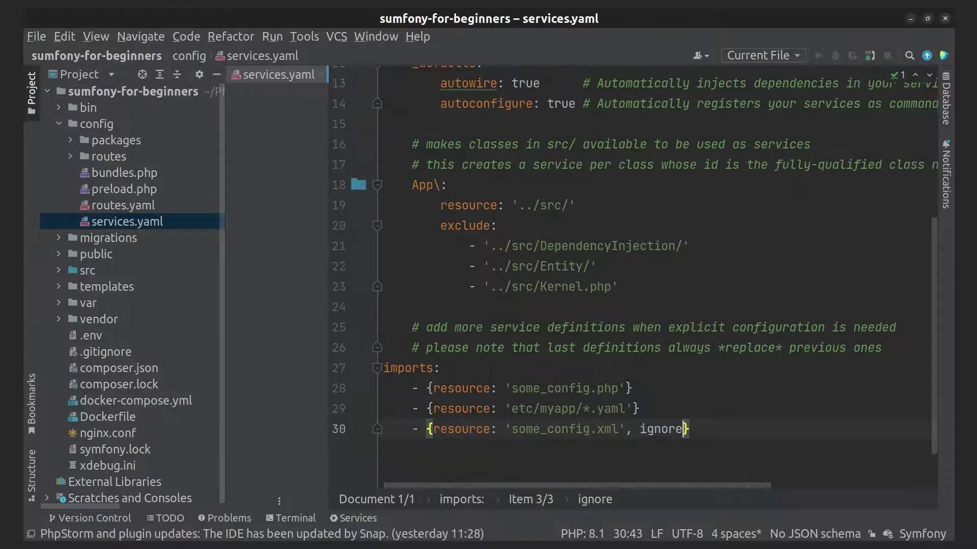
{"action": "type", "text": "_errors: not"}
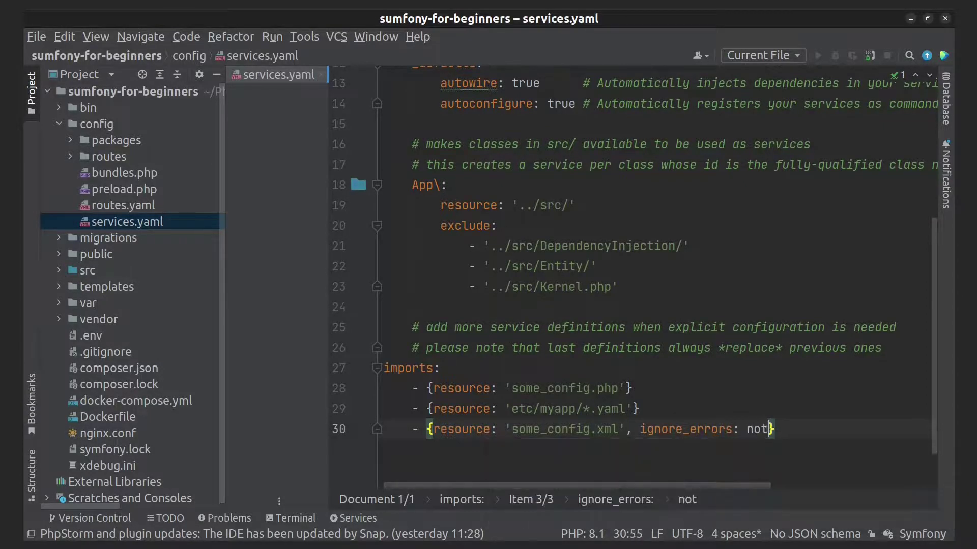
{"action": "type", "text": "_found"}
{"action": "key", "text": "End"}
{"action": "key", "text": "Return"}
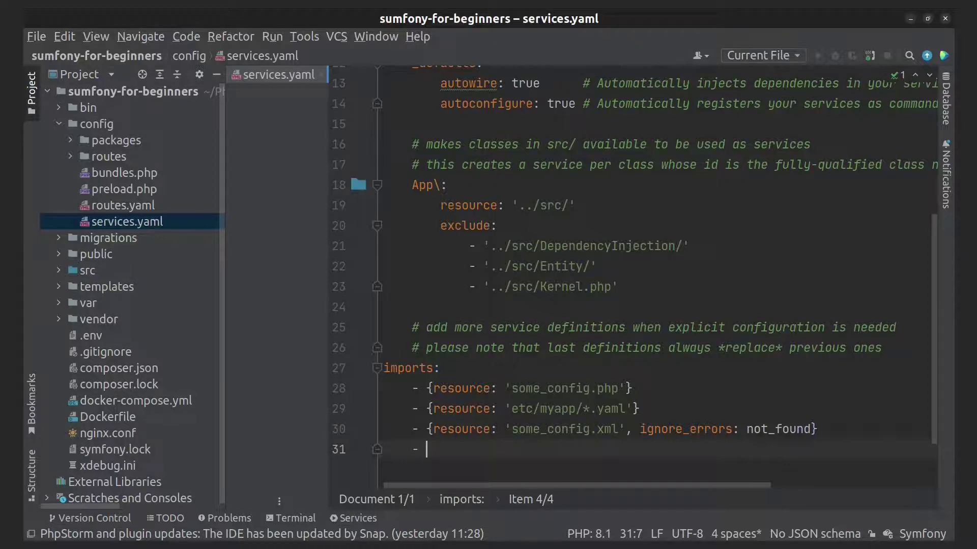
{"action": "type", "text": "{}"}
Add {resource: 'one_more_config.xml', ignore_errors: true}, then create config/routes/services.php
{"action": "key", "text": "Left"}
{"action": "type", "text": "resource: 'one_more_config.xml', "}
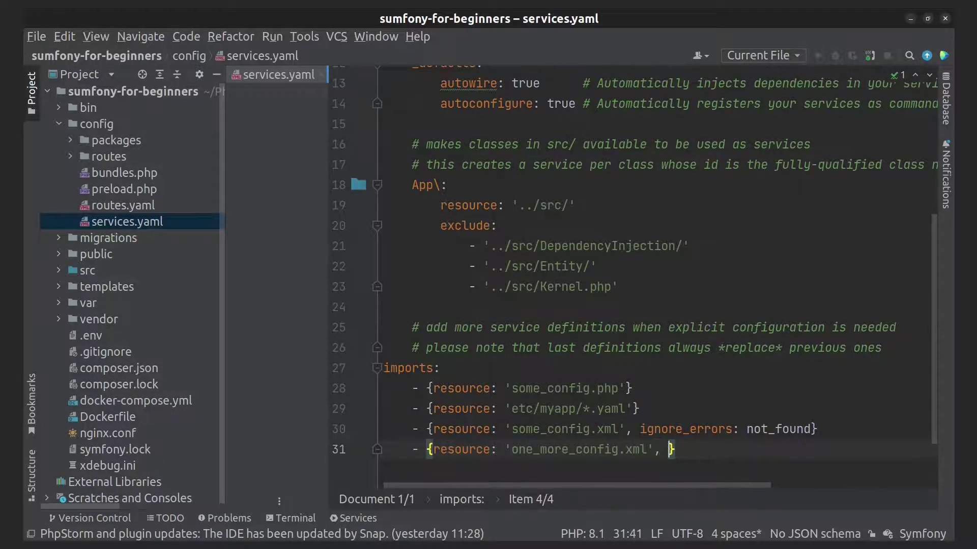
{"action": "type", "text": "ign"}
{"action": "type", "text": "ore_errors: true"}
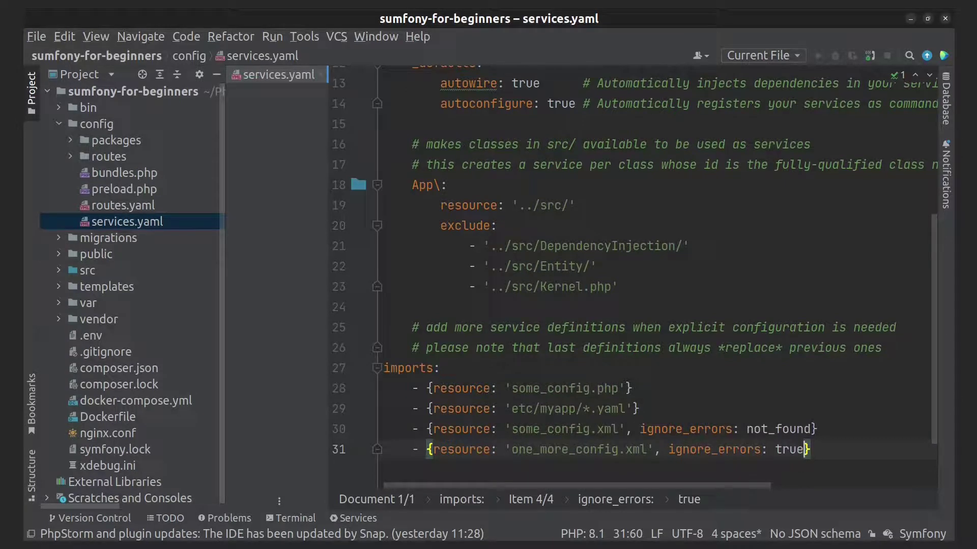
{"action": "key", "text": "Right"}
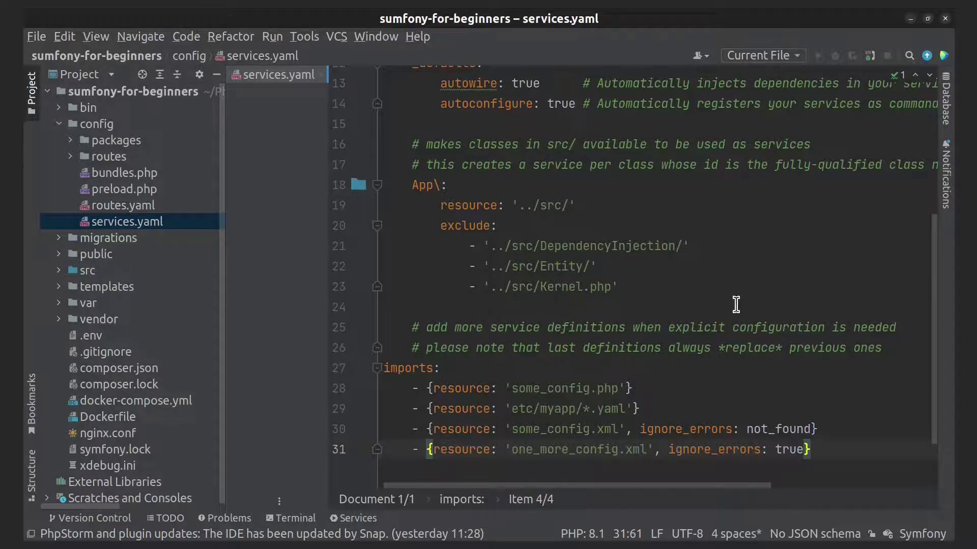
{"action": "right_click", "coordinate": [86, 154]}
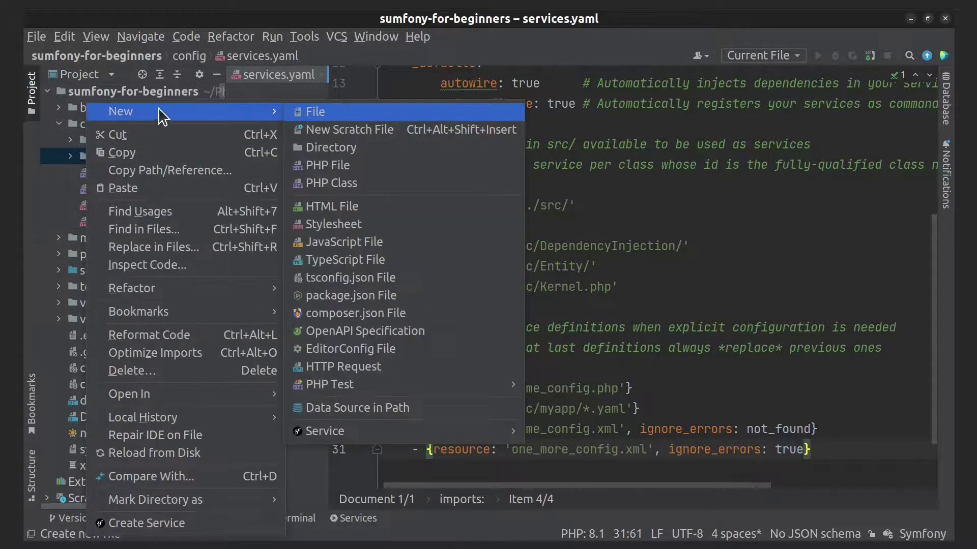
{"action": "left_click", "coordinate": [330, 107]}
{"action": "type", "text": "services."}
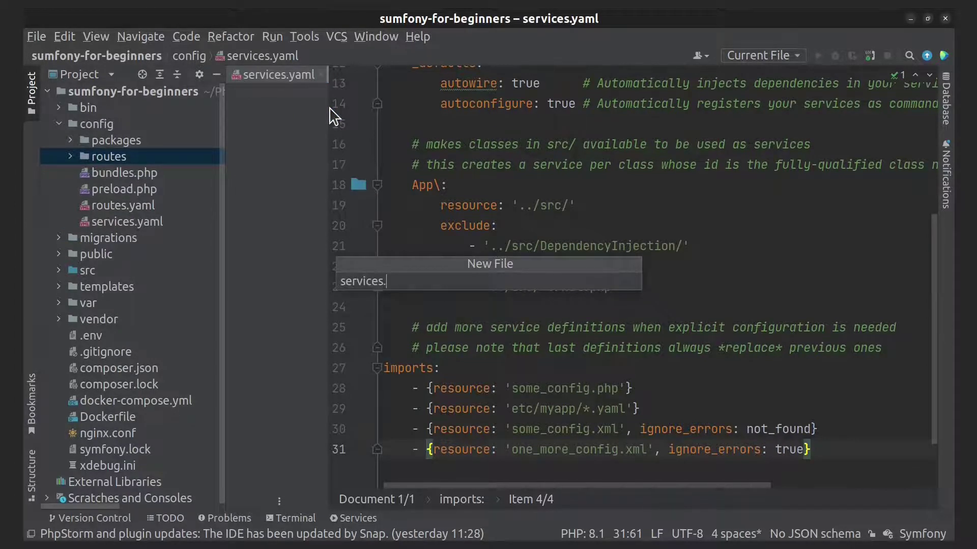
{"action": "type", "text": "php"}
{"action": "key", "text": "Return"}
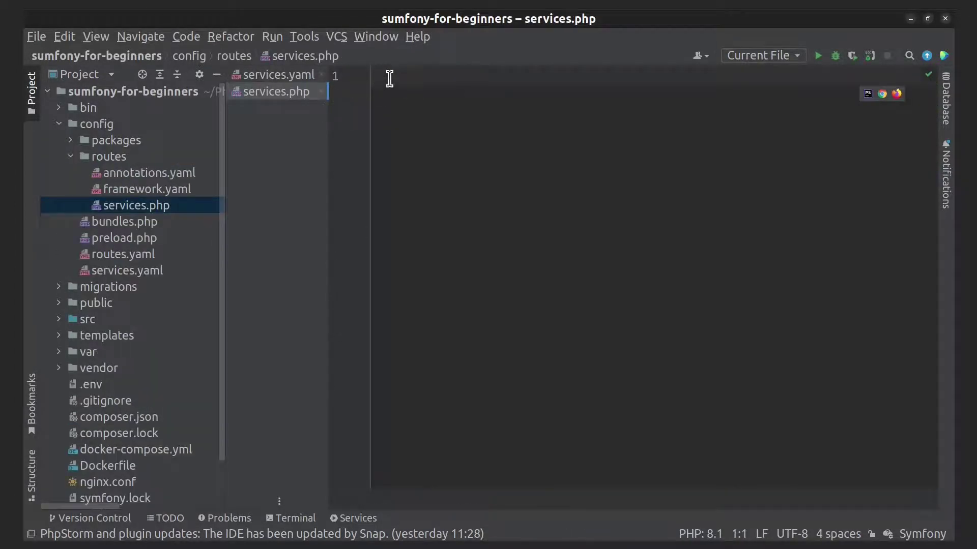
{"action": "type", "text": "<?php"}
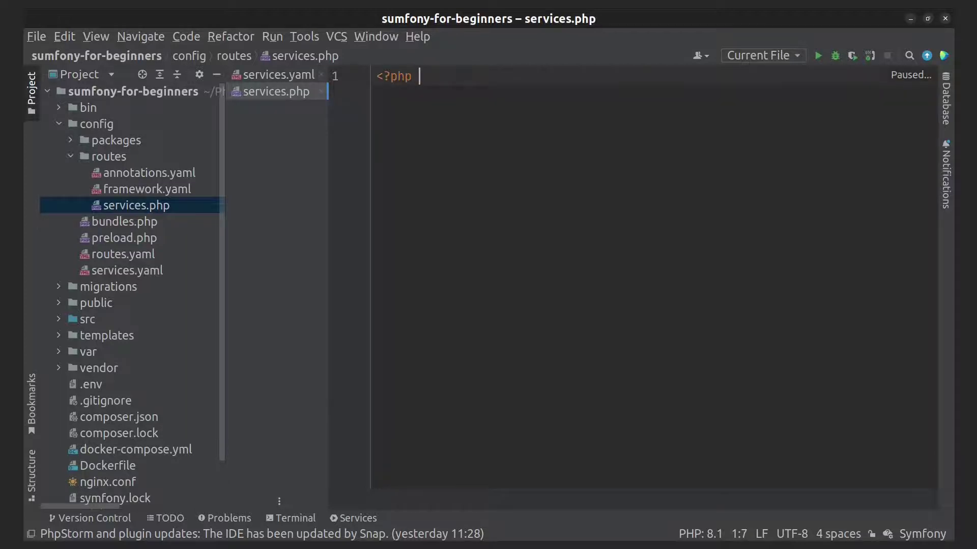
Declare the DependencyInjection\Loader\Configurator namespace at the top of services.php
{"action": "key", "text": "Return"}
{"action": "key", "text": "Return"}
{"action": "type", "text": "namespace "}
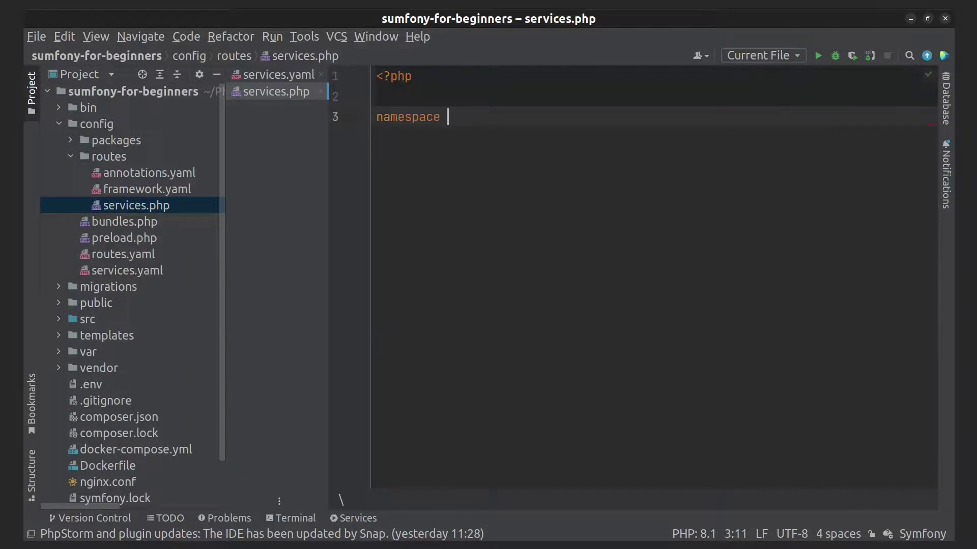
{"action": "type", "text": "Sy"}
{"action": "key", "text": "Return"}
{"action": "type", "text": "\\Component"}
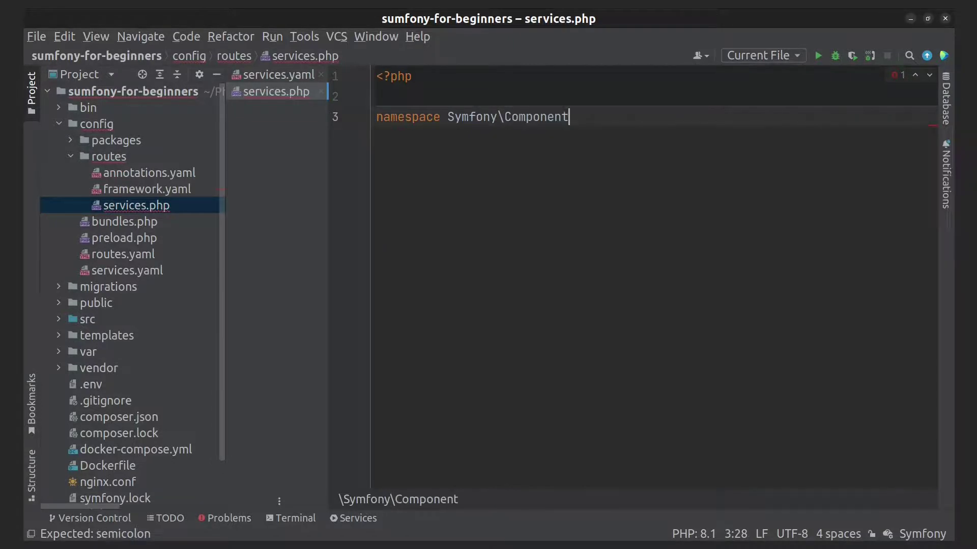
{"action": "type", "text": "\\De"}
{"action": "key", "text": "Return"}
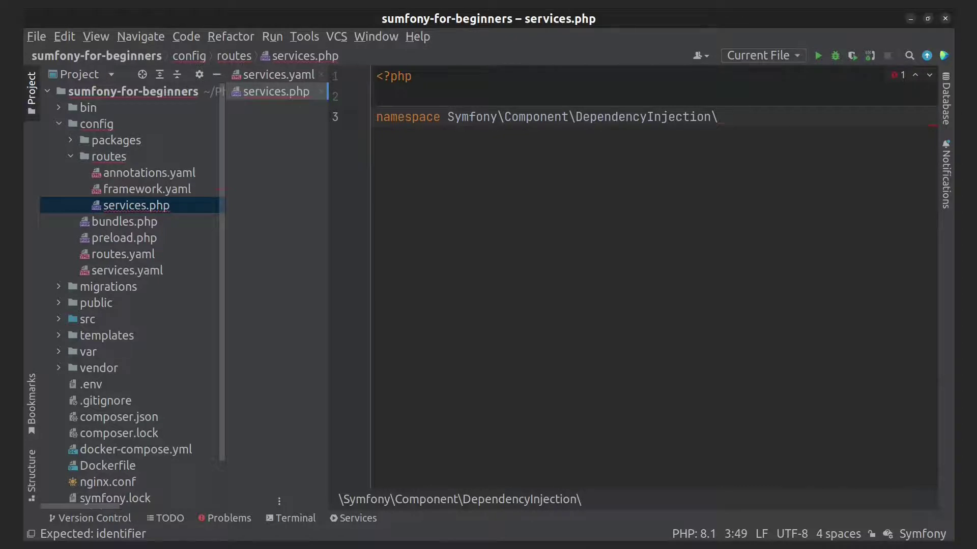
{"action": "type", "text": "Lo"}
{"action": "key", "text": "Return"}
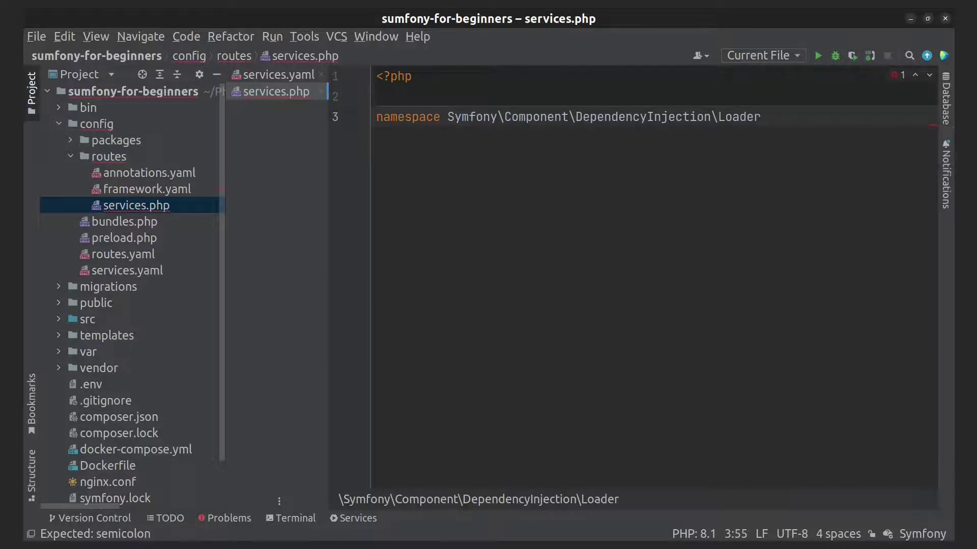
{"action": "type", "text": "\\Co"}
{"action": "key", "text": "Return"}
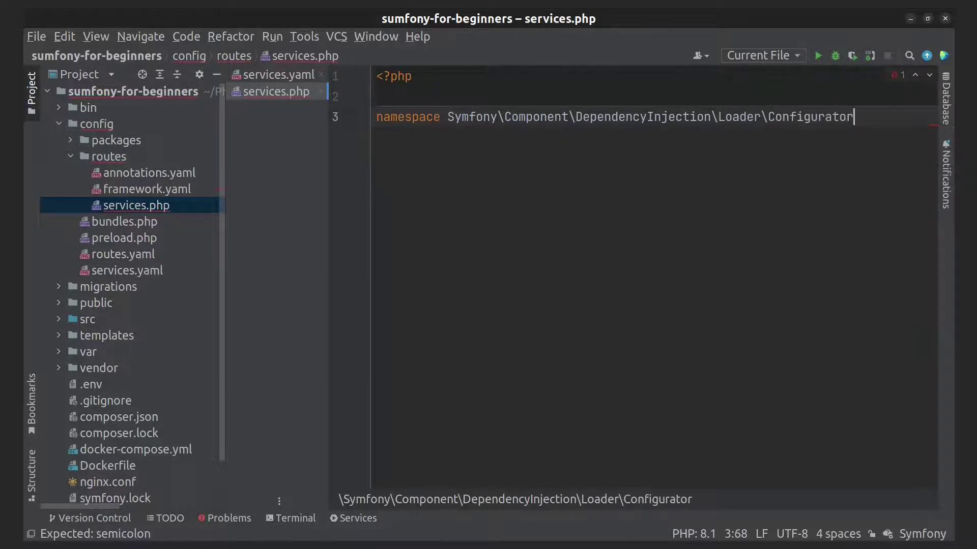
{"action": "key", "text": "Return"}
{"action": "type", "text": ";"}
Return a static function taking ContainerConfigurator $container, with an empty body
{"action": "key", "text": "Return"}
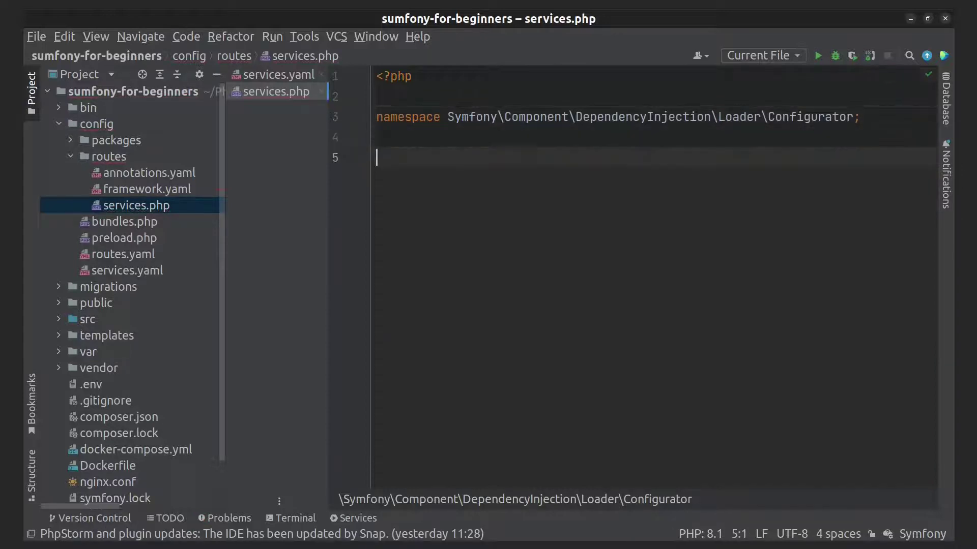
{"action": "type", "text": "r"}
{"action": "key", "text": "Return"}
{"action": "type", "text": "return s"}
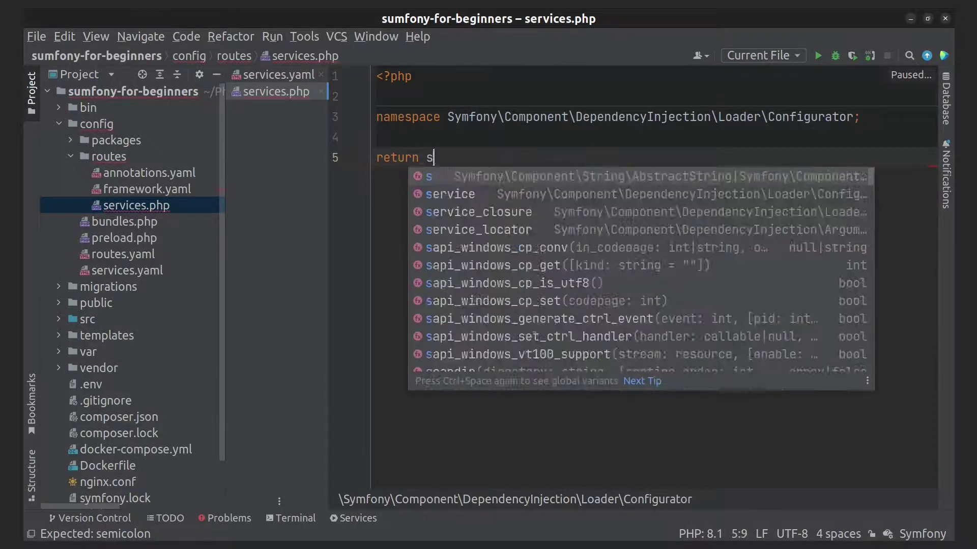
{"action": "type", "text": "tat"}
{"action": "key", "text": "Return"}
{"action": "key", "text": "BackSpace"}
{"action": "key", "text": "BackSpace"}
{"action": "type", "text": "function "}
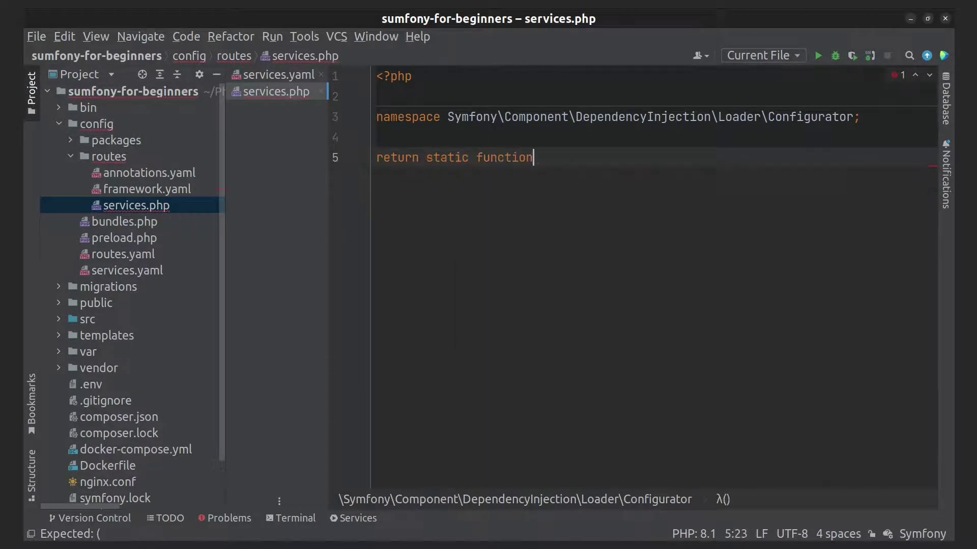
{"action": "type", "text": "()"}
{"action": "key", "text": "Left"}
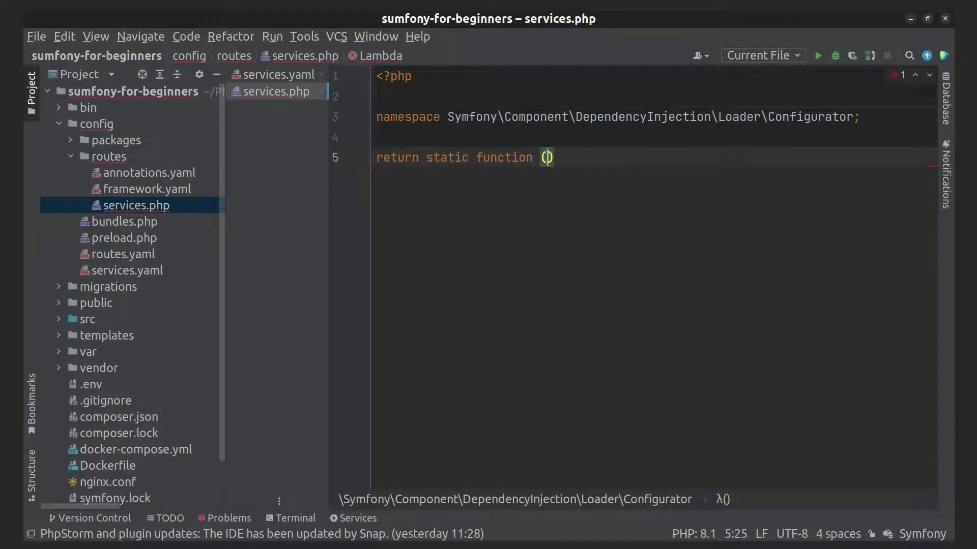
{"action": "type", "text": "Co"}
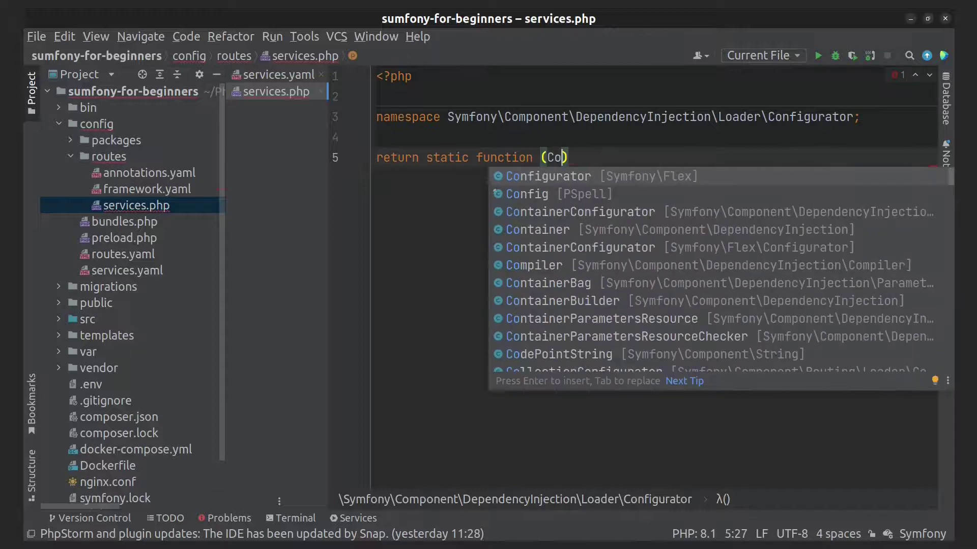
{"action": "key", "text": "Down"}
{"action": "key", "text": "Down"}
{"action": "key", "text": "Return"}
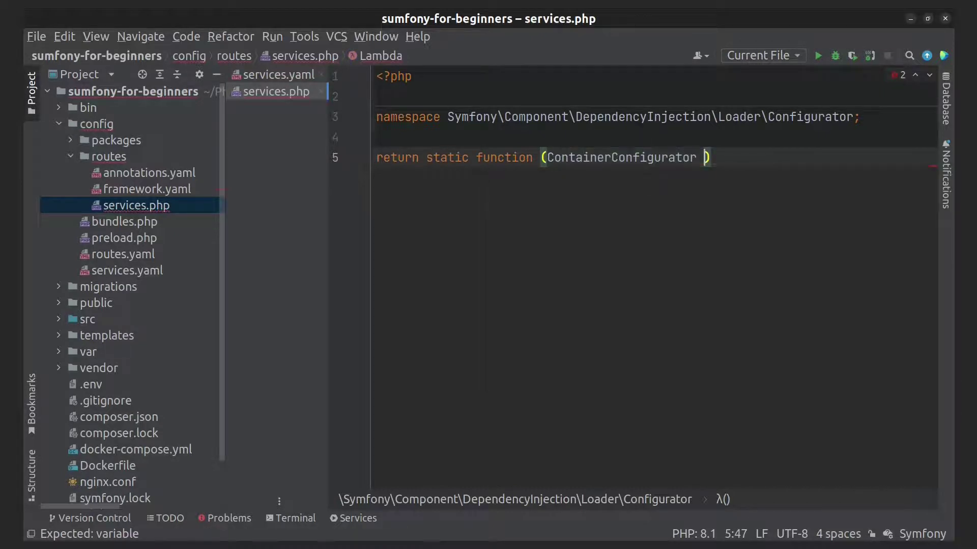
{"action": "type", "text": "$container) "}
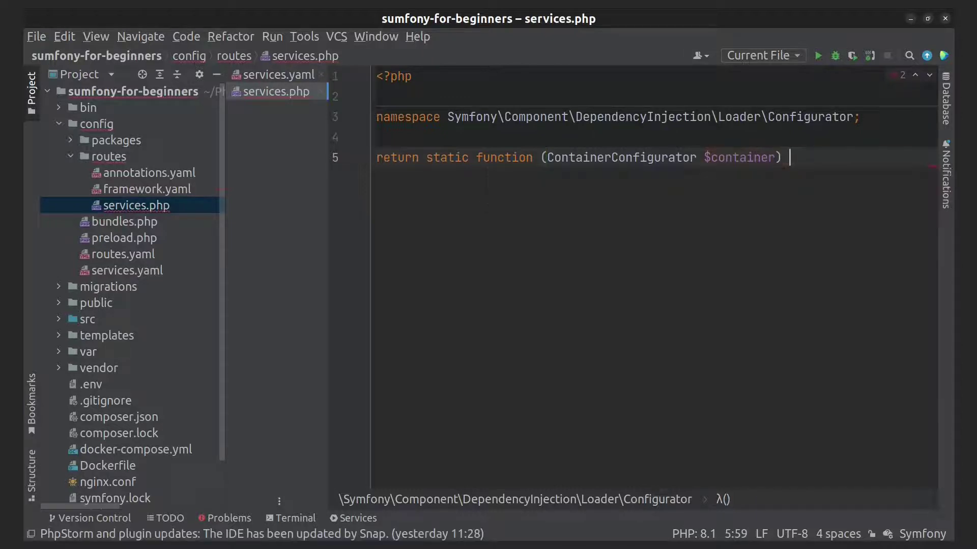
{"action": "type", "text": "{}"}
{"action": "key", "text": "Return"}
{"action": "key", "text": "Down"}
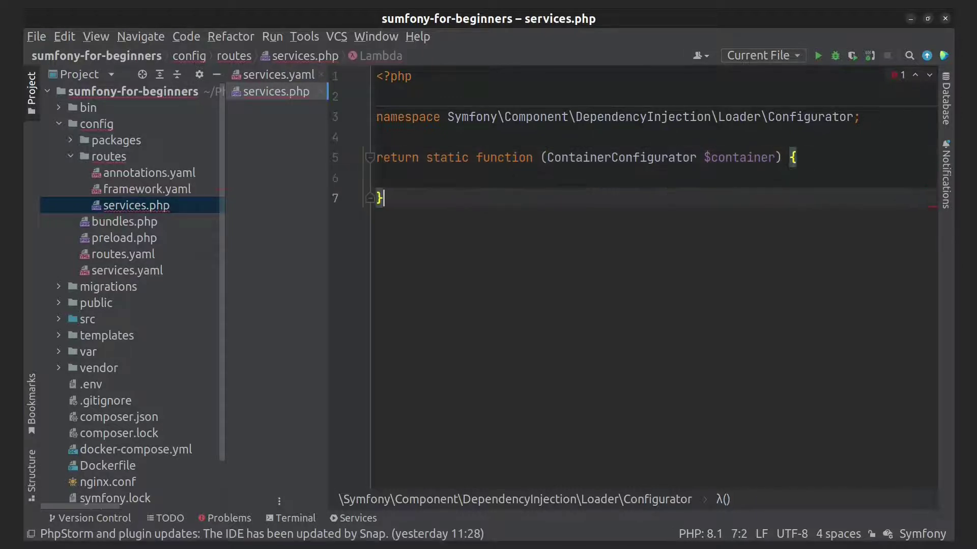
{"action": "type", "text": ";"}
Add $container->import() calls for some_config.php and /etc/myapp/*.yaml
{"action": "key", "text": "Up"}
{"action": "type", "text": "$c"}
{"action": "key", "text": "Return"}
{"action": "type", "text": "->"}
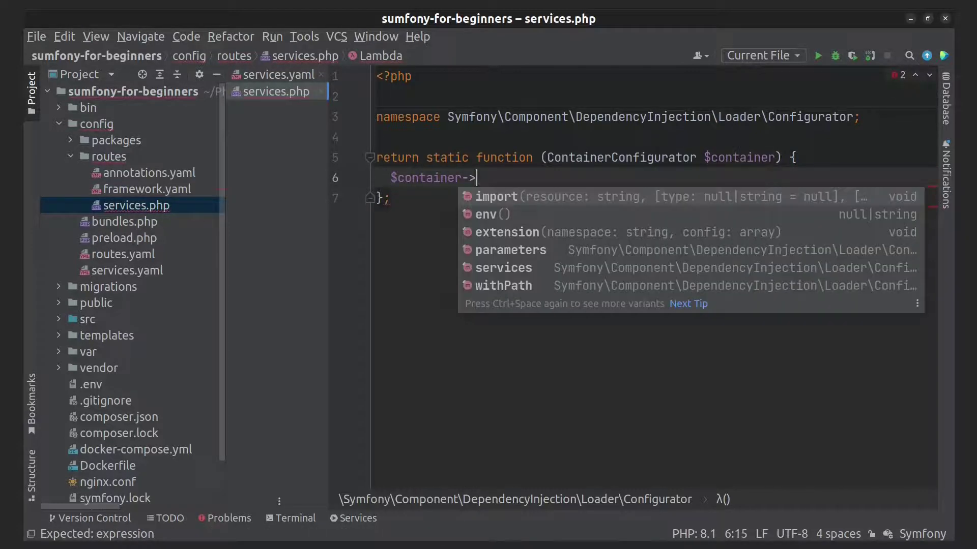
{"action": "key", "text": "Return"}
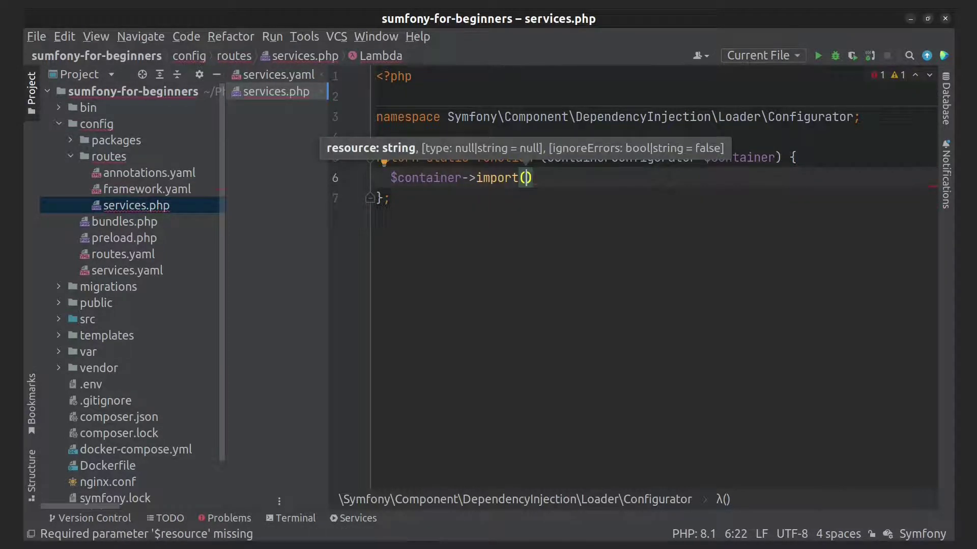
{"action": "type", "text": "'some_config.php');"}
{"action": "key", "text": "Return"}
{"action": "type", "text": "$c"}
{"action": "key", "text": "Return"}
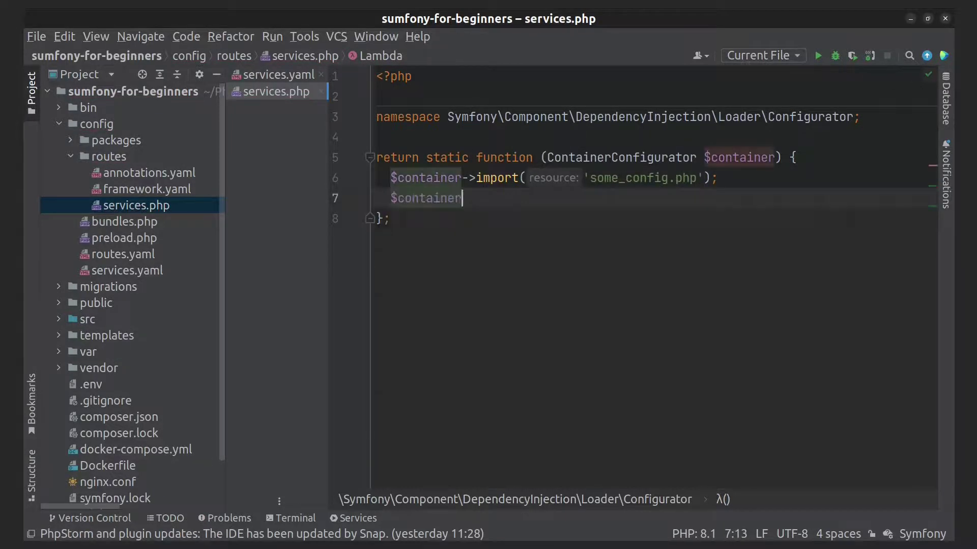
{"action": "type", "text": "->"}
{"action": "key", "text": "Return"}
{"action": "type", "text": "'"}
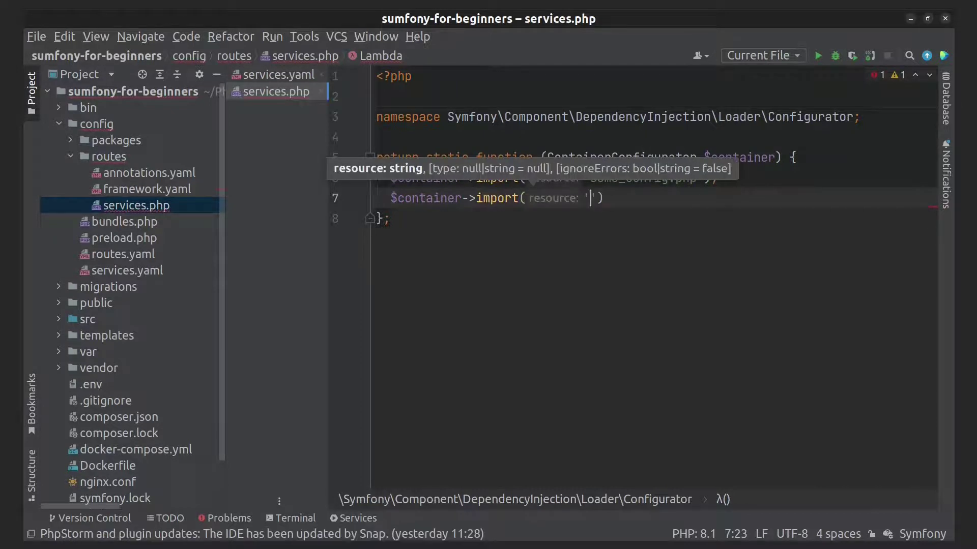
{"action": "type", "text": "/et"}
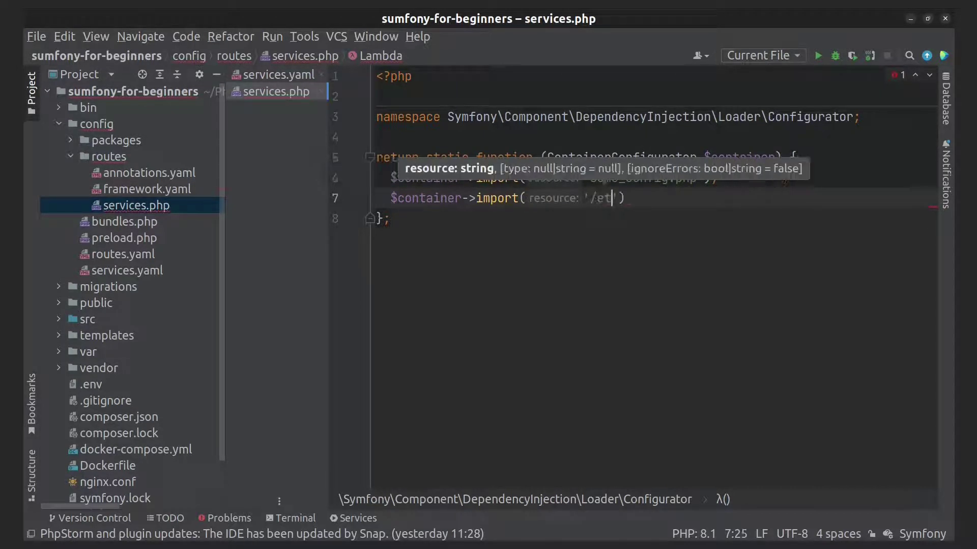
{"action": "type", "text": "c/myapp/"}
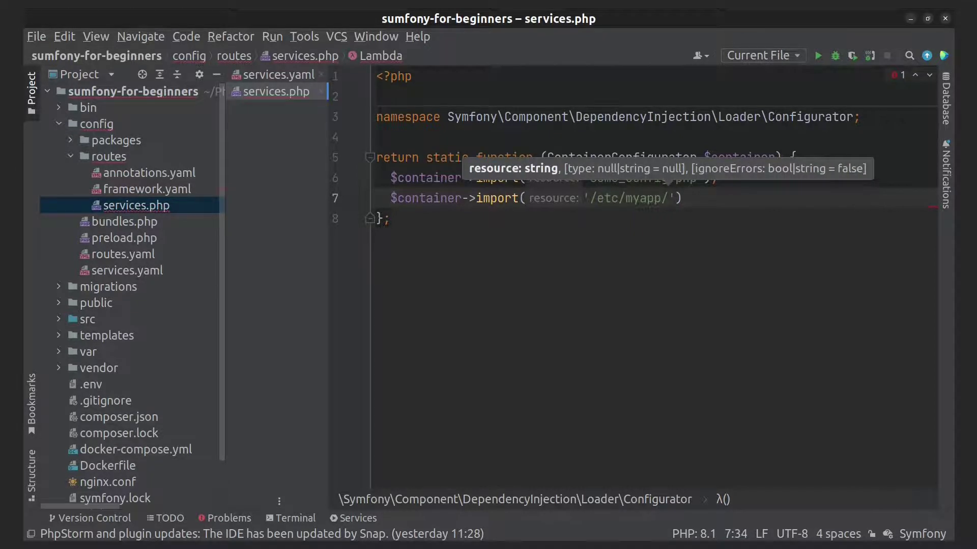
{"action": "type", "text": "*."}
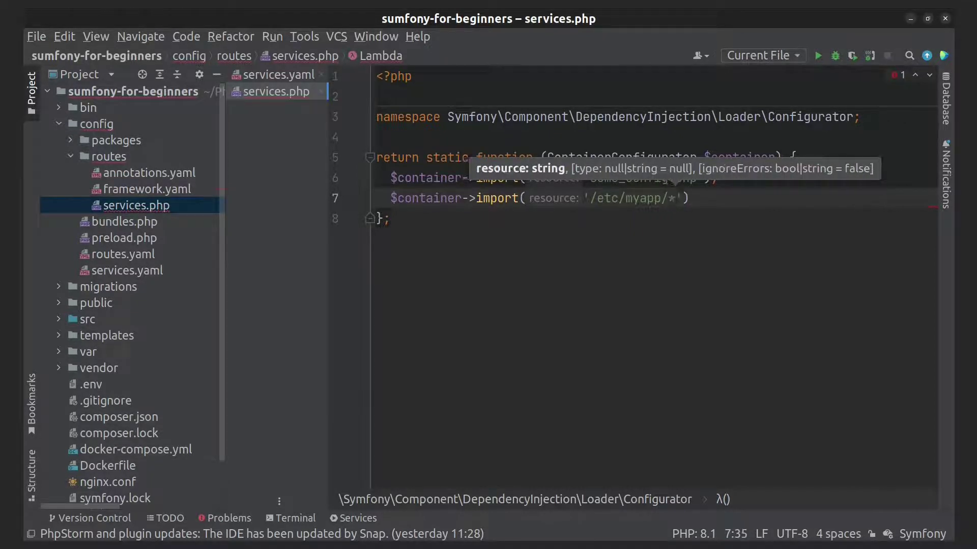
{"action": "type", "text": "yaml');"}
{"action": "key", "text": "Return"}
{"action": "type", "text": "$"}
Import some_config.xml with null and not_found, and one_more_config.xml with null and true
{"action": "key", "text": "Return"}
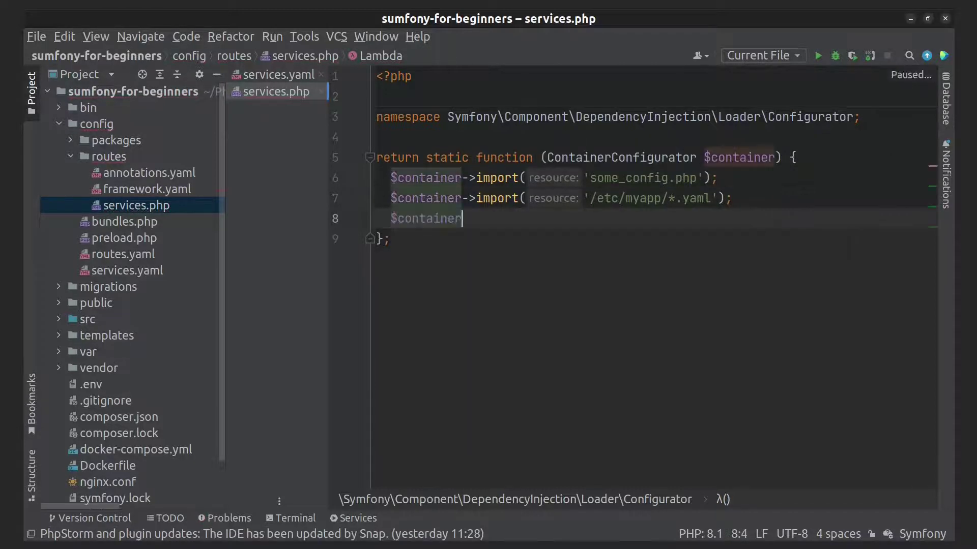
{"action": "type", "text": "->"}
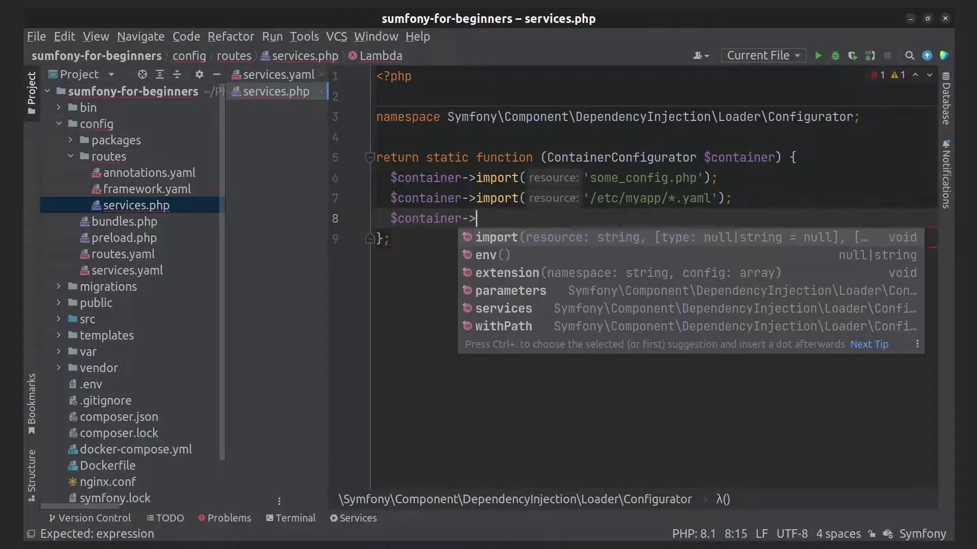
{"action": "key", "text": "Return"}
{"action": "type", "text": "'"}
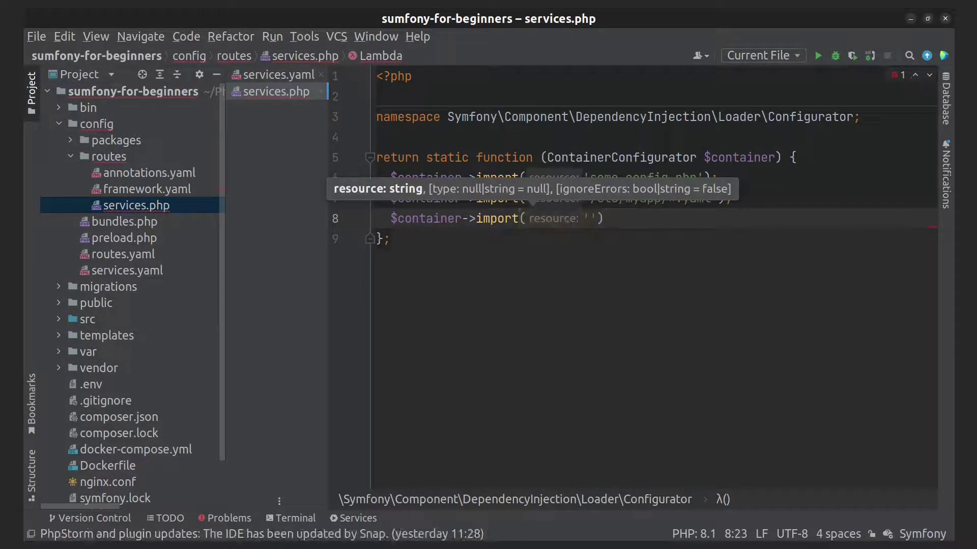
{"action": "type", "text": "some_"}
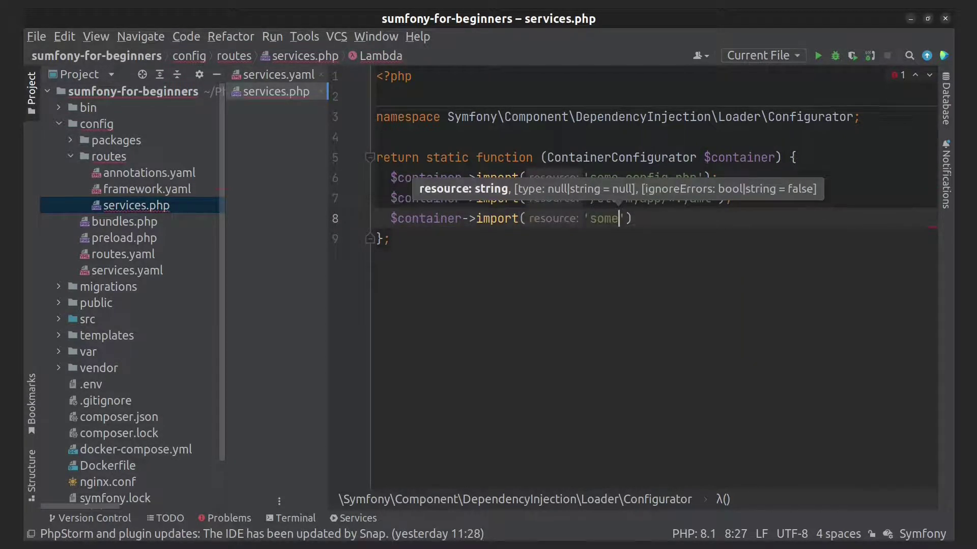
{"action": "type", "text": "config."}
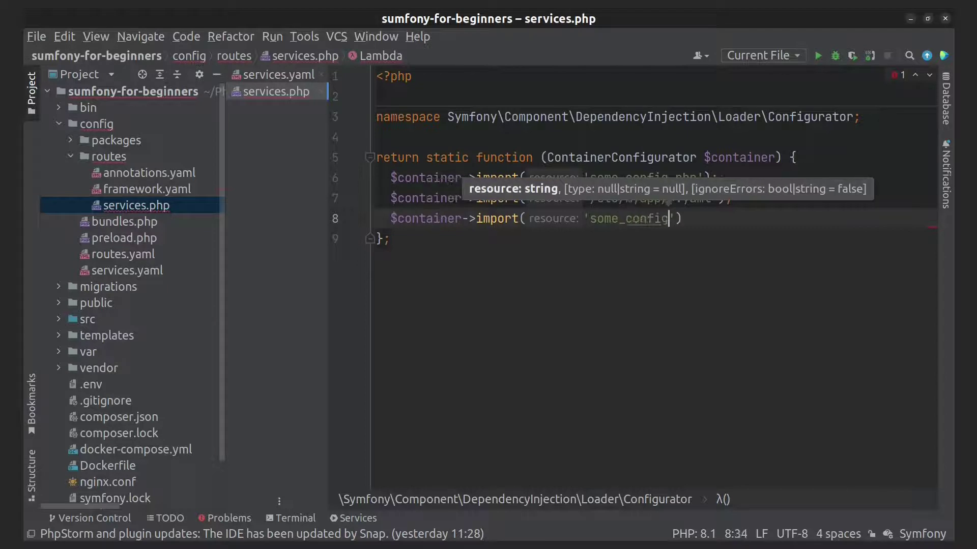
{"action": "type", "text": "xml"}
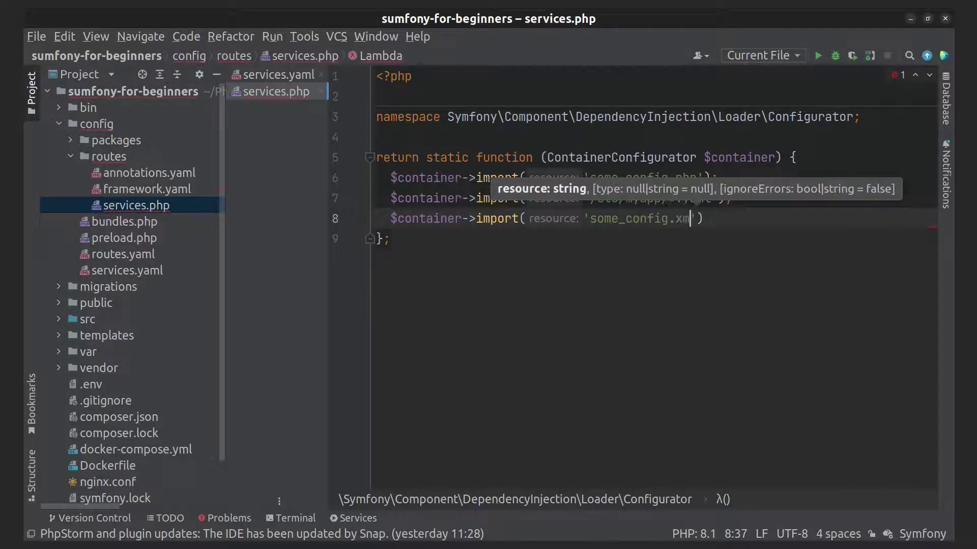
{"action": "type", "text": "', "}
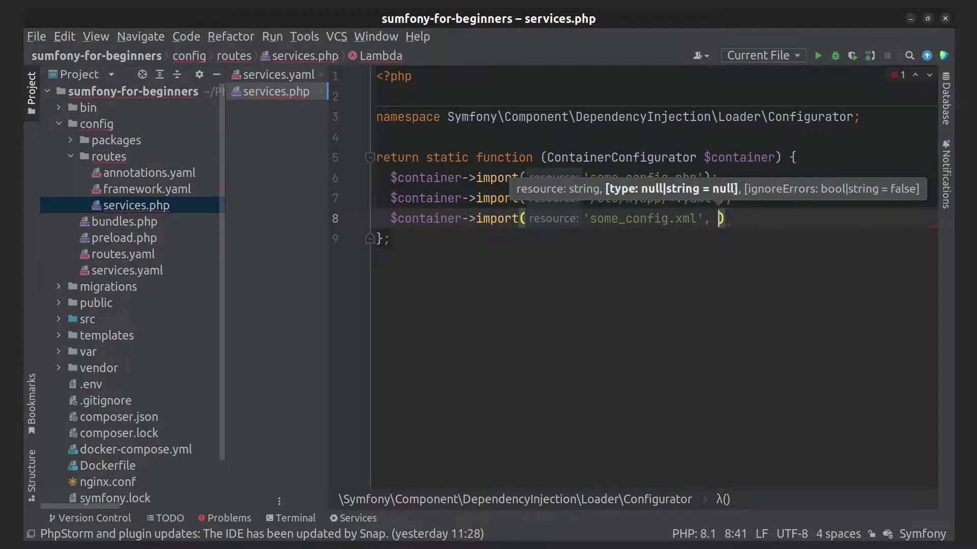
{"action": "type", "text": "null"}
{"action": "key", "text": "Escape"}
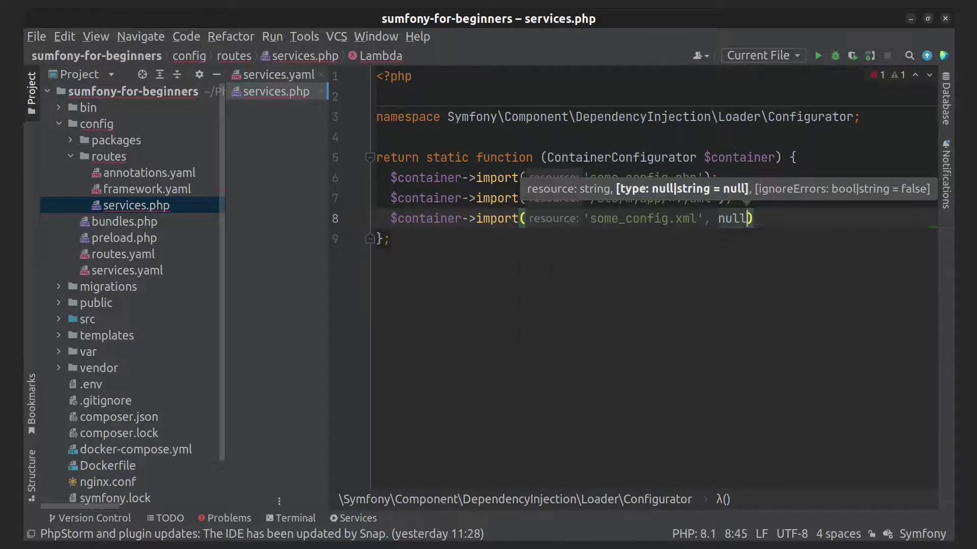
{"action": "type", "text": ", 'not"}
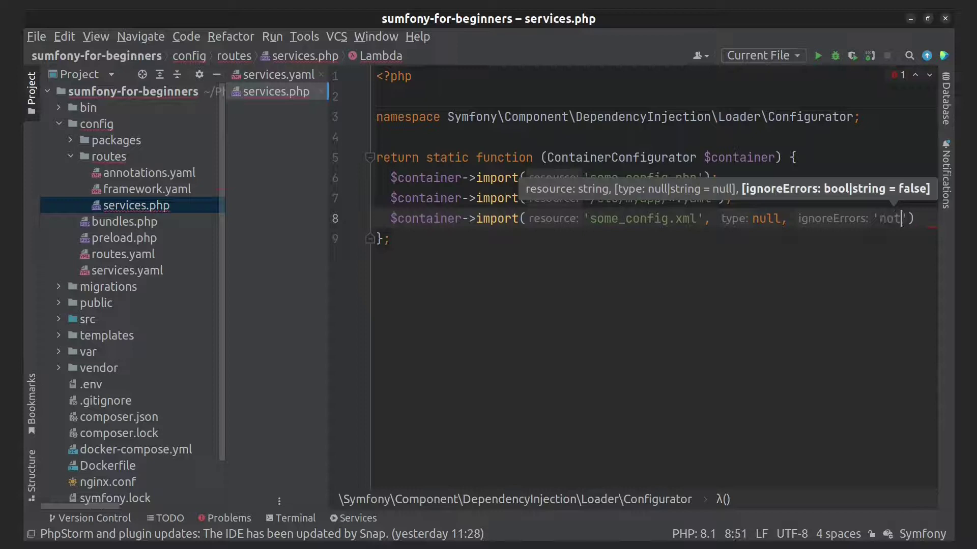
{"action": "type", "text": "_found"}
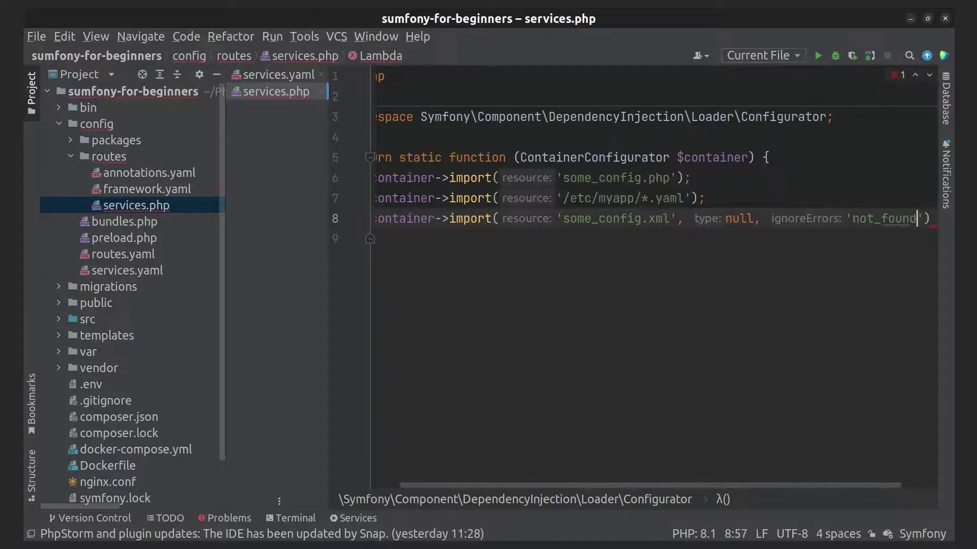
{"action": "key", "text": "End"}
{"action": "type", "text": ";"}
{"action": "key", "text": "Return"}
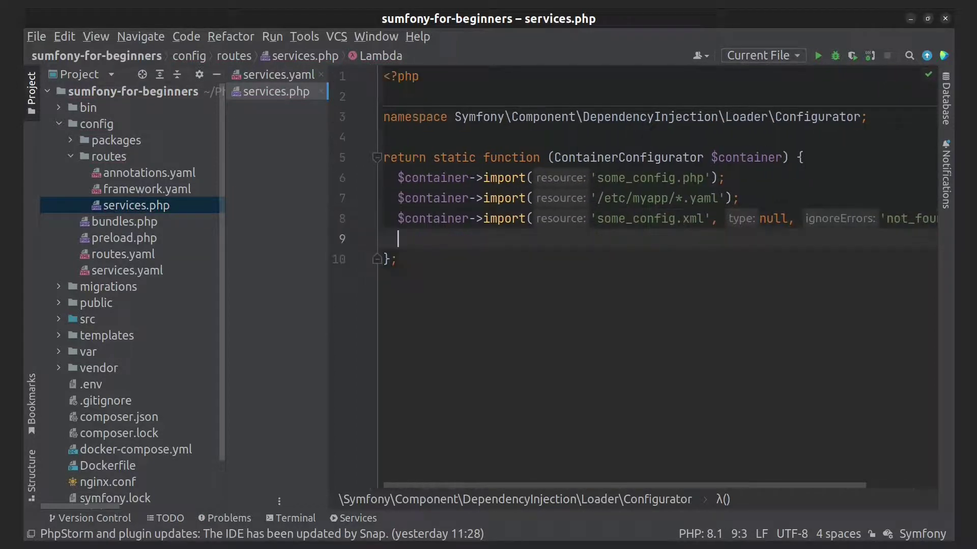
{"action": "type", "text": "$c"}
{"action": "key", "text": "Return"}
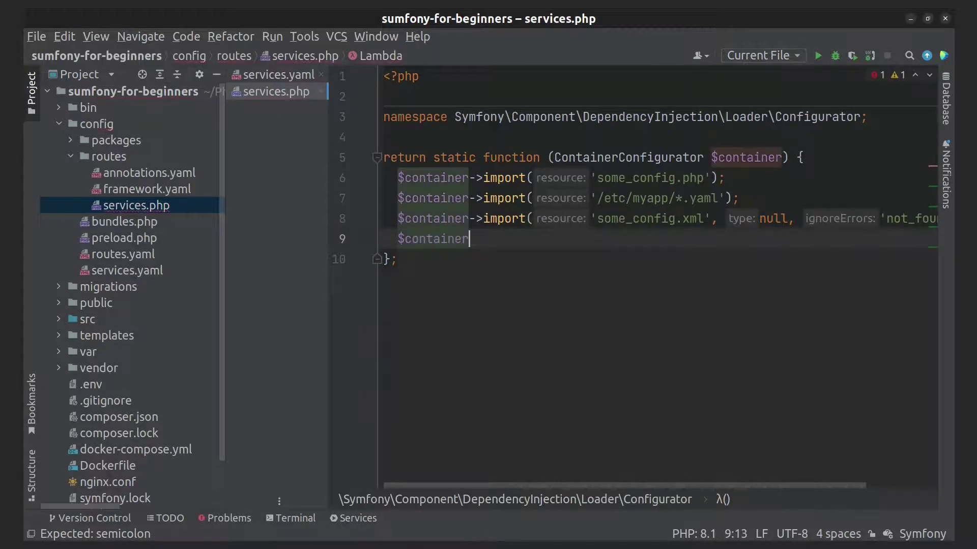
{"action": "type", "text": "->"}
{"action": "key", "text": "Return"}
{"action": "type", "text": "'"}
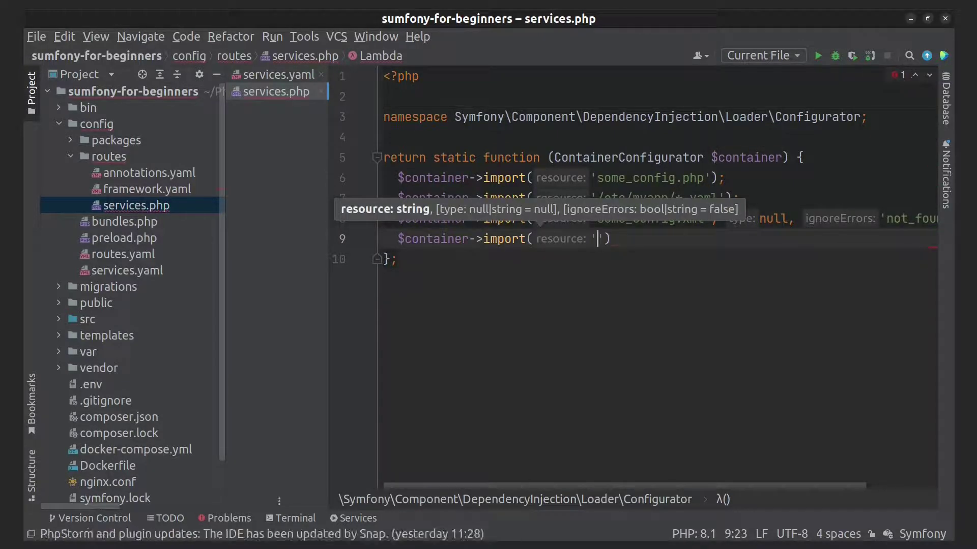
{"action": "type", "text": "on"}
{"action": "type", "text": "e_more_co"}
{"action": "type", "text": "nfig.xml"}
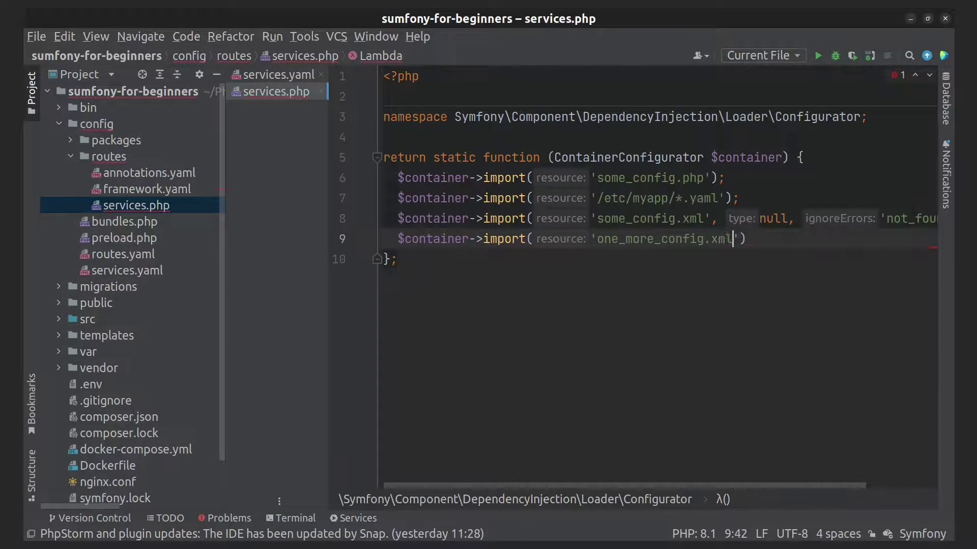
{"action": "key", "text": "Right"}
{"action": "type", "text": ", null"}
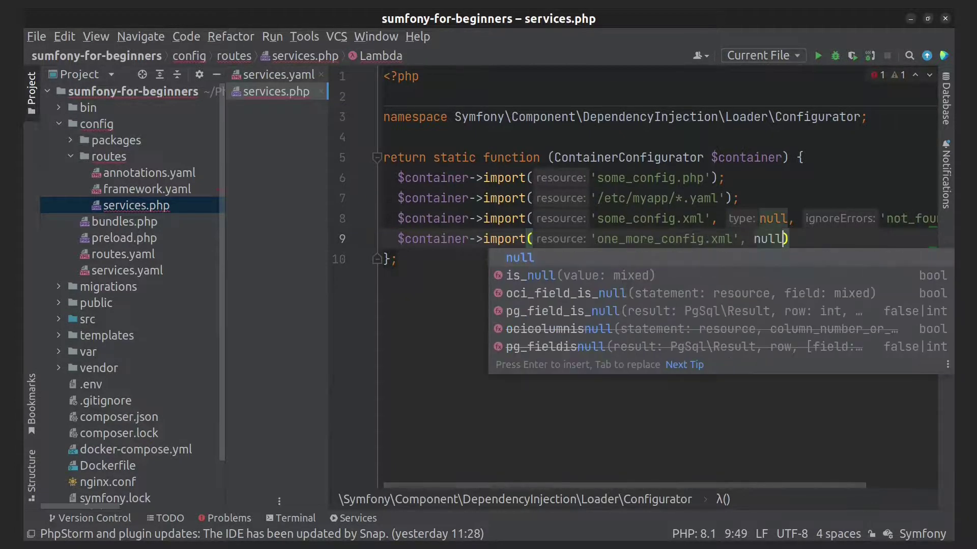
{"action": "type", "text": ", true"}
{"action": "key", "text": "Escape"}
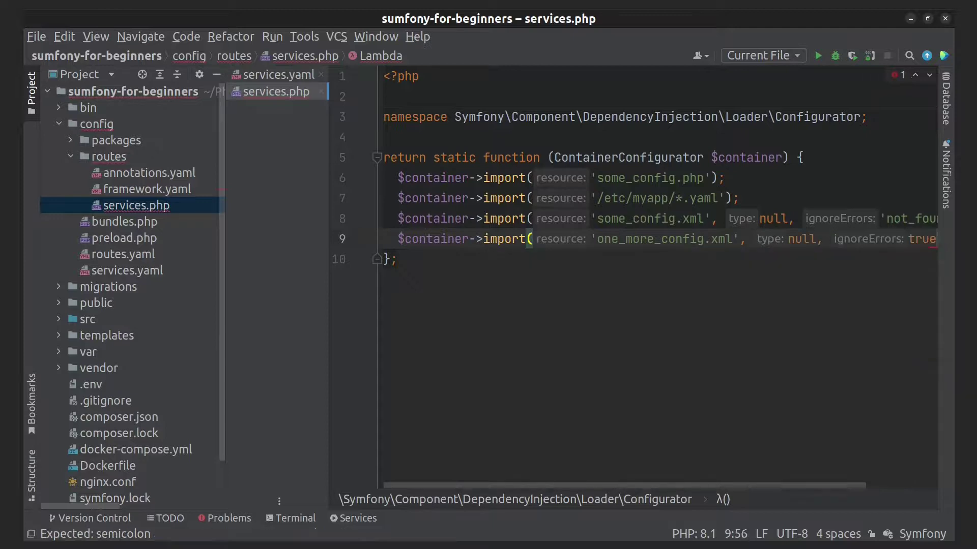
Create a new services.xml file in the config/routes folder
{"action": "key", "text": "End"}
{"action": "type", "text": ";"}
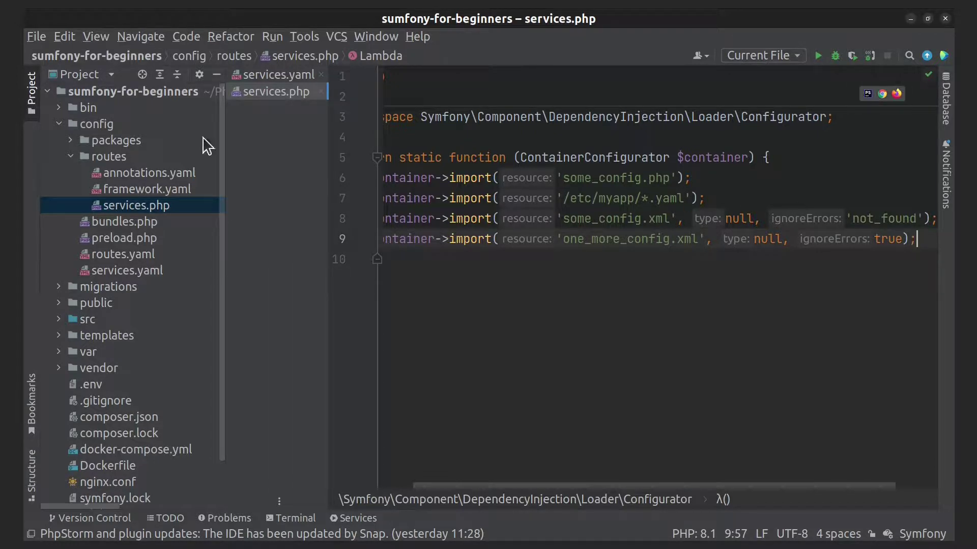
{"action": "right_click", "coordinate": [103, 157]}
{"action": "mouse_move", "coordinate": [221, 35]}
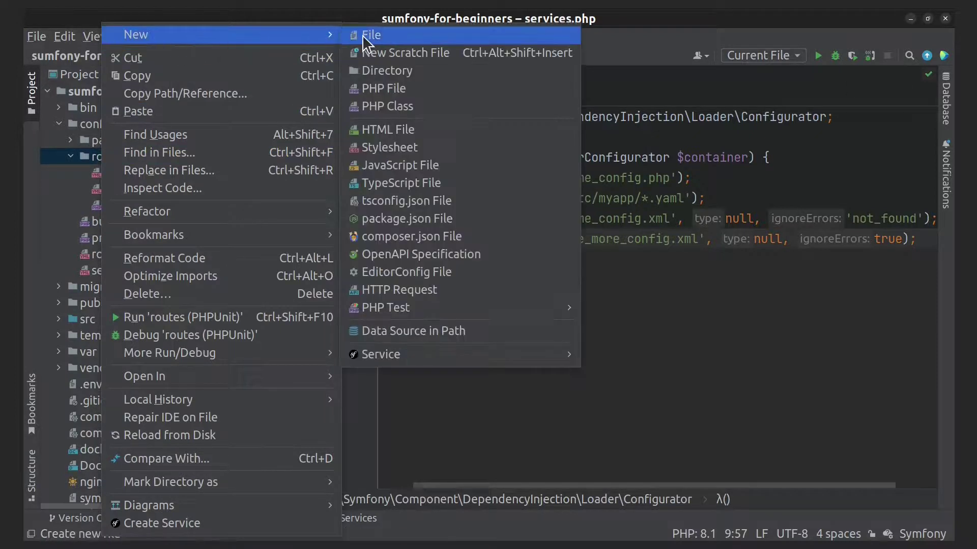
{"action": "left_click", "coordinate": [373, 35]}
{"action": "type", "text": "ervices."}
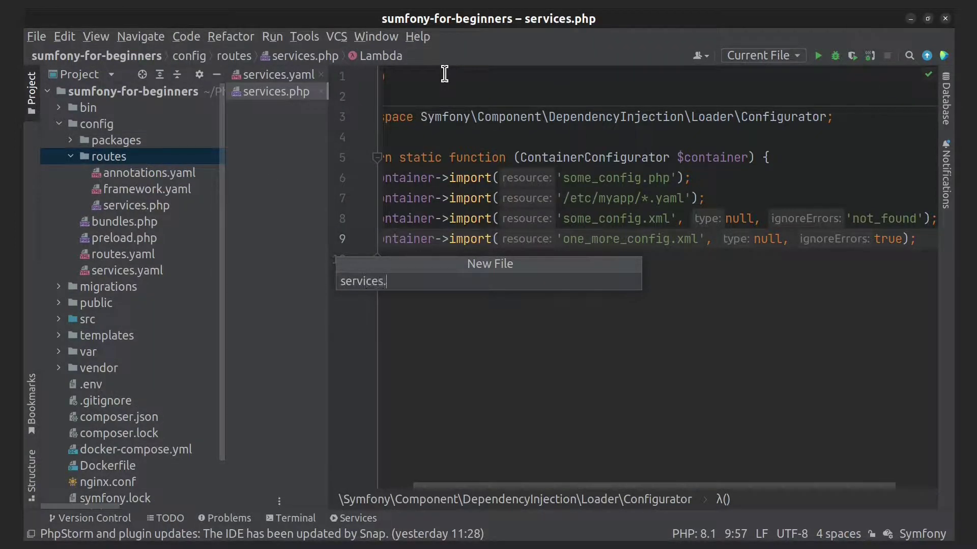
{"action": "type", "text": "l"}
{"action": "key", "text": "Return"}
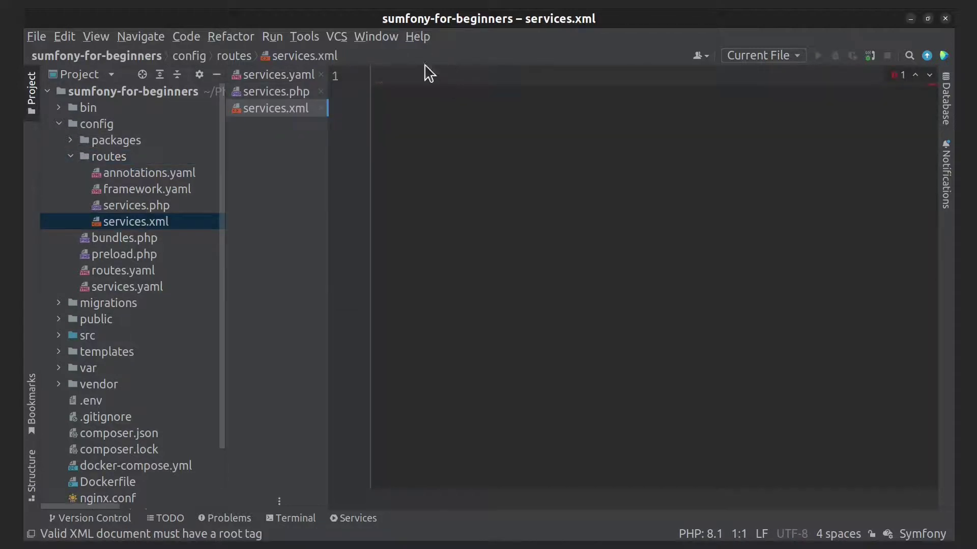
Copy the XML example from Symfony docs' 'Importing Configuration Files' section
{"action": "left_click", "coordinate": [13, 84]}
{"action": "type", "text": "symfony"}
{"action": "key", "text": "Return"}
{"action": "left_click", "coordinate": [207, 200]}
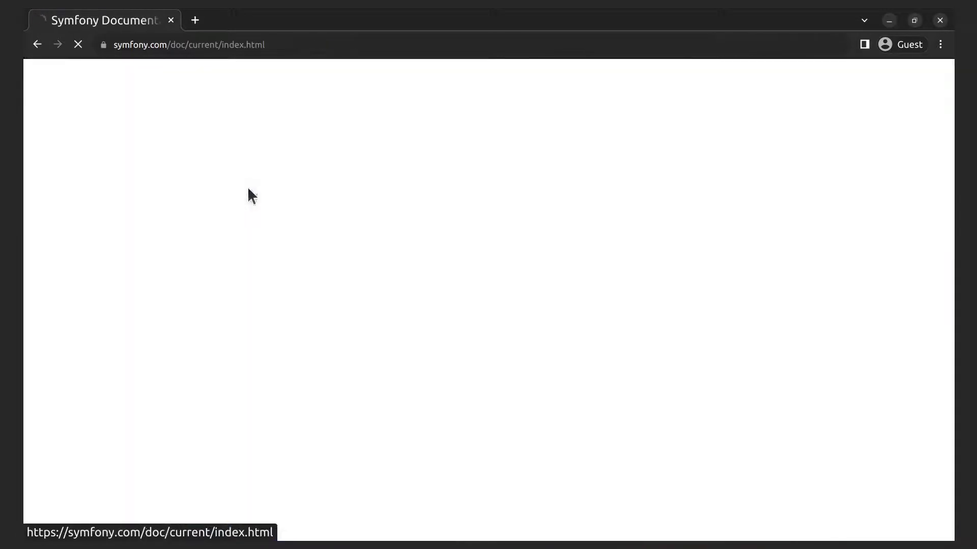
{"action": "left_click", "coordinate": [259, 187]}
{"action": "left_click", "coordinate": [284, 439]}
{"action": "left_click", "coordinate": [290, 342]}
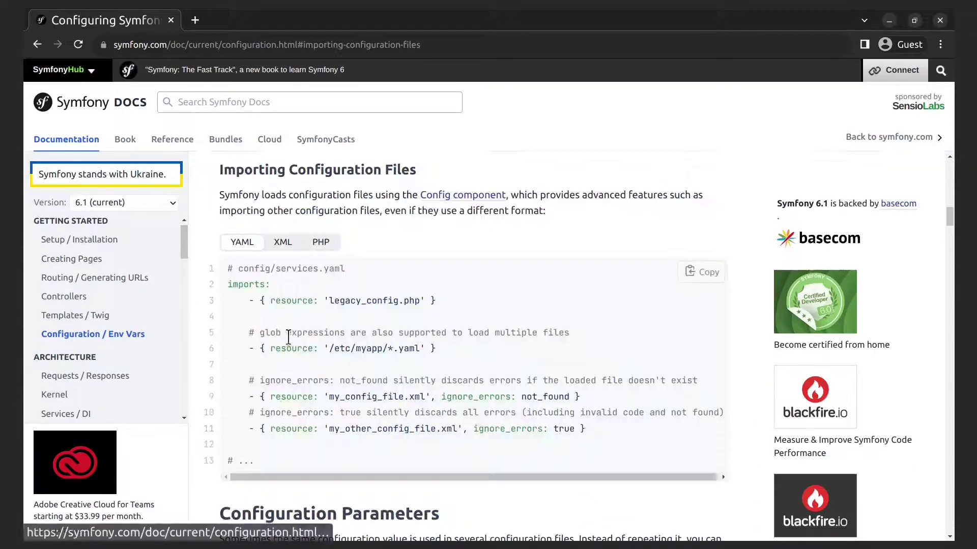
{"action": "left_click", "coordinate": [282, 242]}
{"action": "left_click", "coordinate": [703, 273]}
{"action": "left_click", "coordinate": [888, 20]}
Paste the XML example and delete the leading, glob and not_found comment lines
{"action": "key", "text": "ctrl+v"}
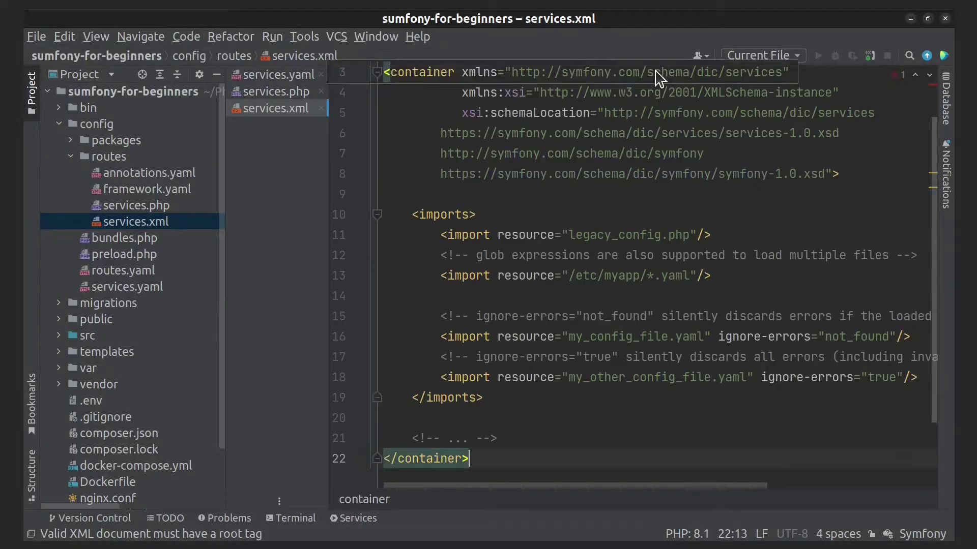
{"action": "scroll", "coordinate": [726, 145], "scroll_direction": "up", "scroll_amount": 1}
{"action": "left_click", "coordinate": [534, 76]}
{"action": "triple_click", "coordinate": [534, 76]}
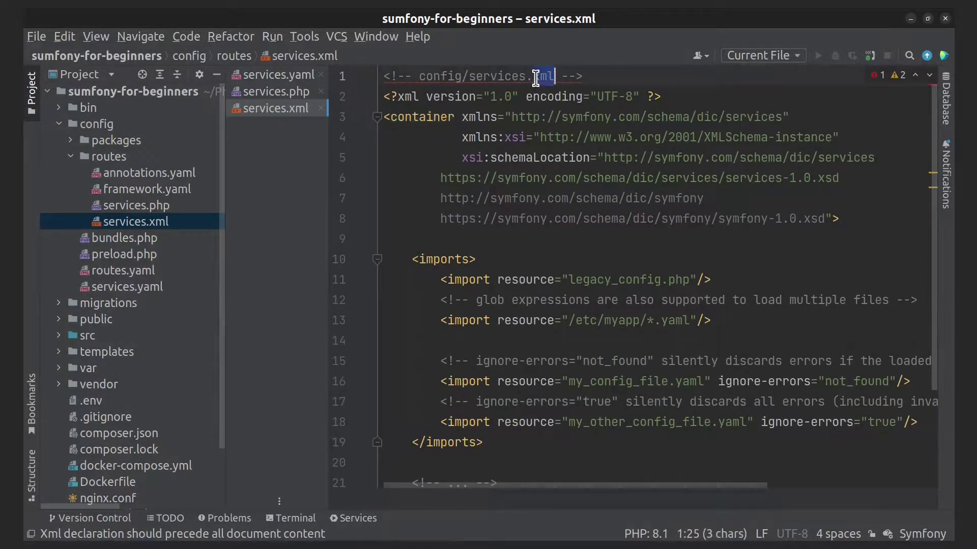
{"action": "key", "text": "BackSpace"}
{"action": "triple_click", "coordinate": [497, 279]}
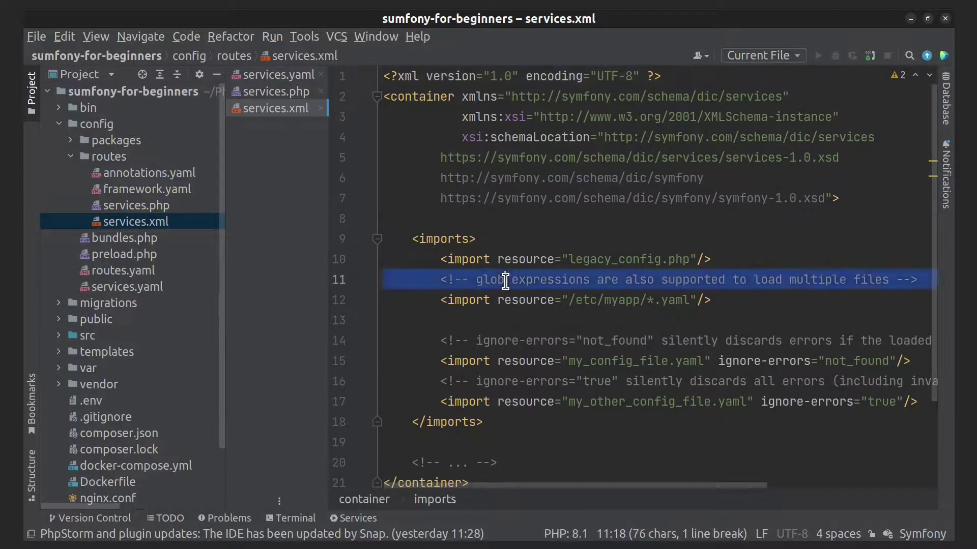
{"action": "key", "text": "BackSpace"}
{"action": "triple_click", "coordinate": [496, 321]}
{"action": "key", "text": "BackSpace"}
Remove the leftover blank lines and the placeholder comment before the container close
{"action": "left_click", "coordinate": [482, 300]}
{"action": "key", "text": "BackSpace"}
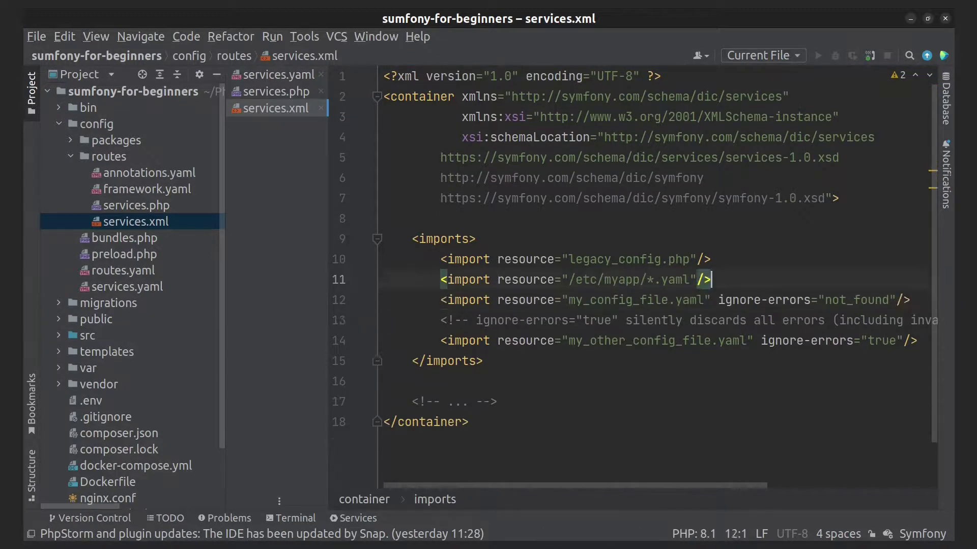
{"action": "triple_click", "coordinate": [470, 320]}
{"action": "key", "text": "BackSpace"}
{"action": "double_click", "coordinate": [469, 379]}
{"action": "triple_click", "coordinate": [469, 380]}
{"action": "key", "text": "BackSpace"}
{"action": "key", "text": "BackSpace"}
Replace legacy_config.php with some_config.php, leaving the /etc/myapp/*.yaml import unchanged
{"action": "left_click", "coordinate": [275, 91]}
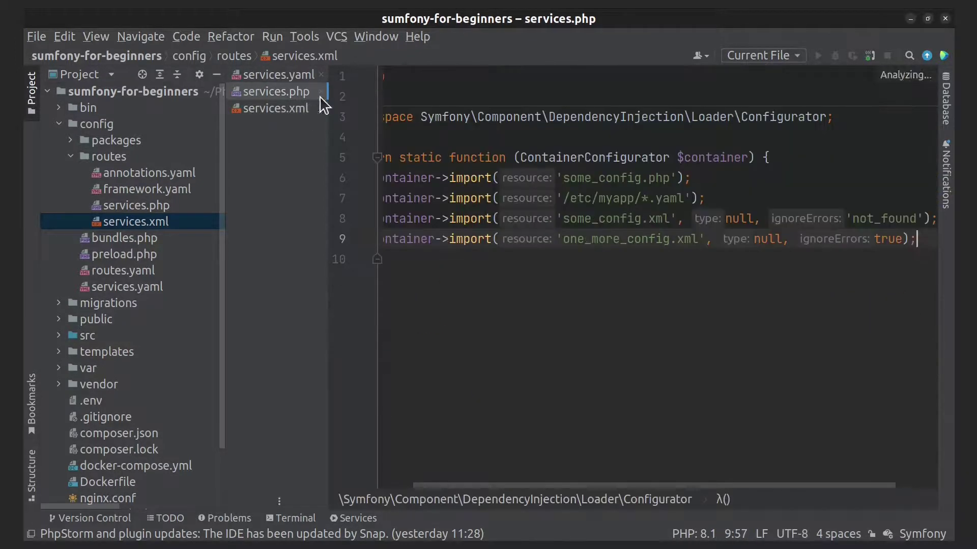
{"action": "left_click_drag", "start_coordinate": [563, 178], "coordinate": [672, 178]}
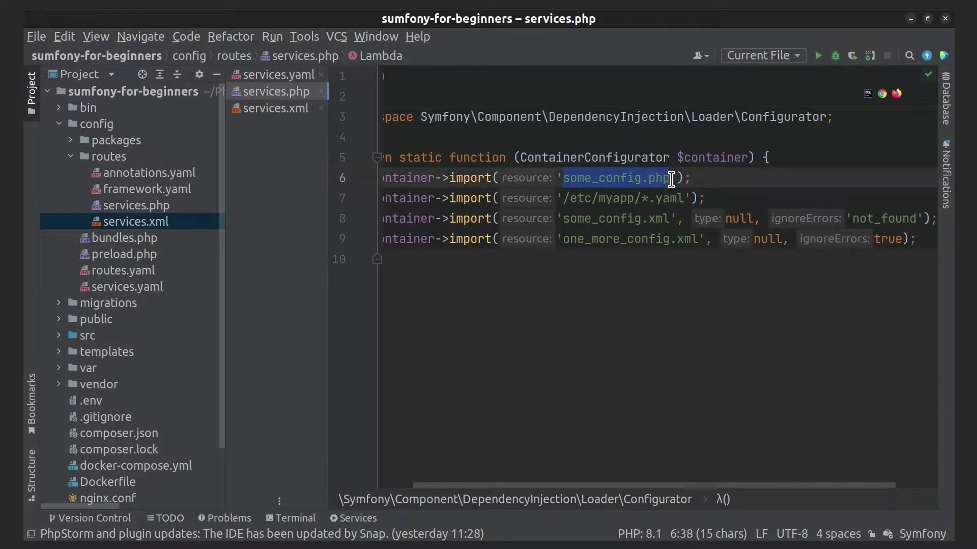
{"action": "left_click", "coordinate": [275, 109]}
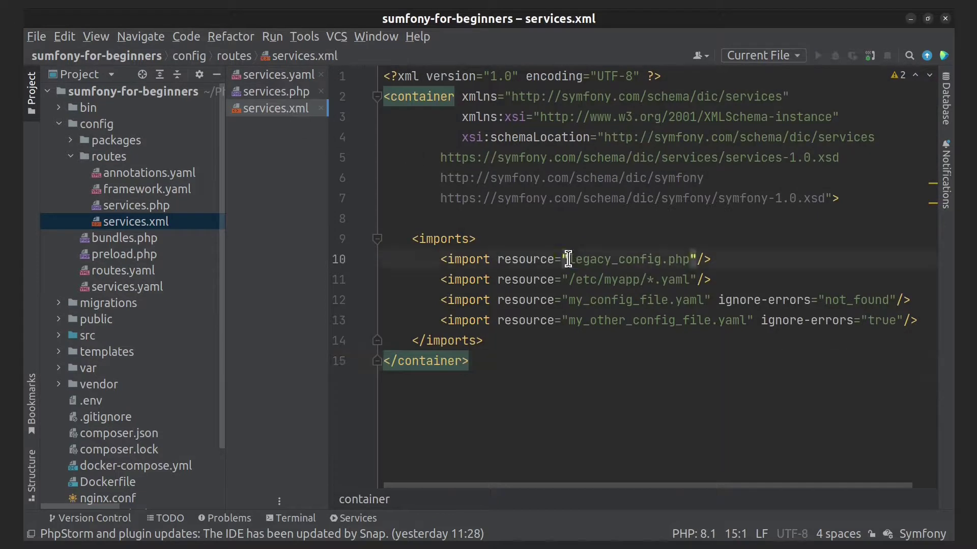
{"action": "left_click_drag", "start_coordinate": [568, 259], "coordinate": [690, 260]}
{"action": "key", "text": "ctrl+v"}
{"action": "left_click", "coordinate": [294, 93]}
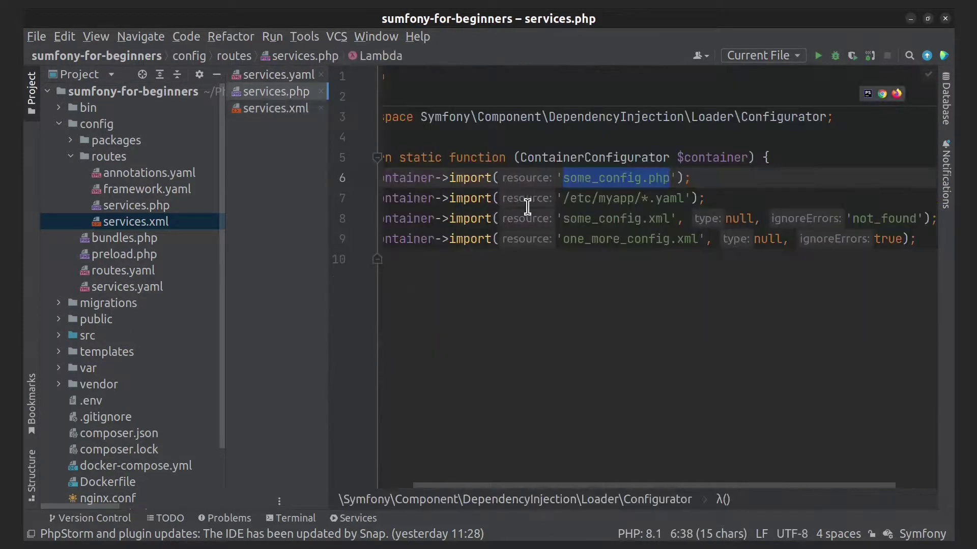
{"action": "left_click_drag", "start_coordinate": [563, 199], "coordinate": [683, 198]}
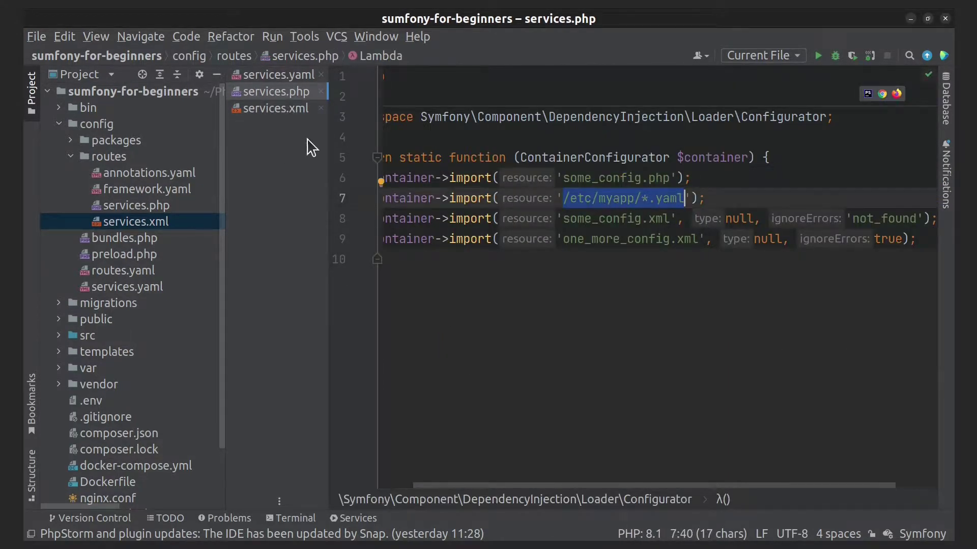
{"action": "left_click", "coordinate": [304, 111]}
{"action": "left_click_drag", "start_coordinate": [568, 280], "coordinate": [690, 279]}
{"action": "left_click", "coordinate": [690, 279]}
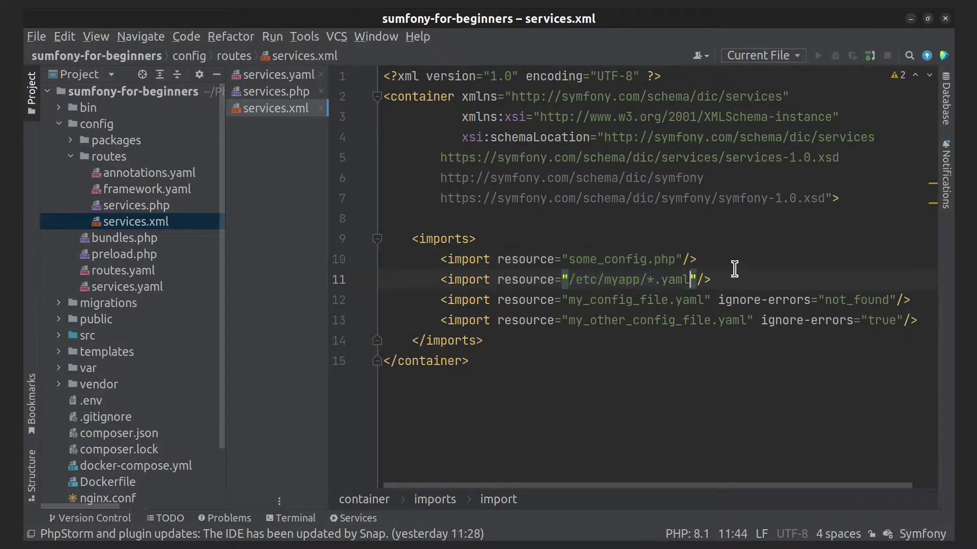
Replace my_config_file.yaml with some_config.xml and my_other_config_file.yaml with one_more_config.xml
{"action": "left_click", "coordinate": [290, 94]}
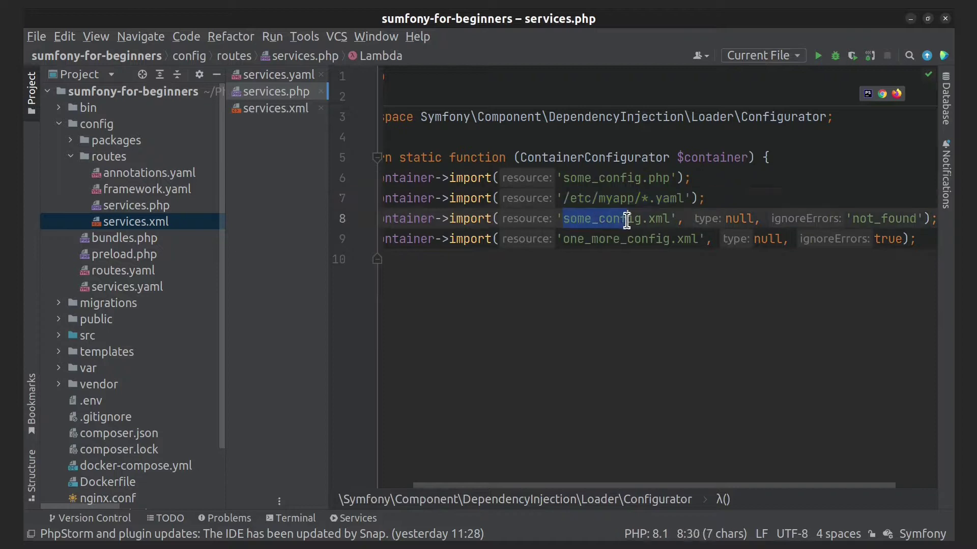
{"action": "left_click_drag", "start_coordinate": [559, 220], "coordinate": [670, 219]}
{"action": "left_click", "coordinate": [290, 111]}
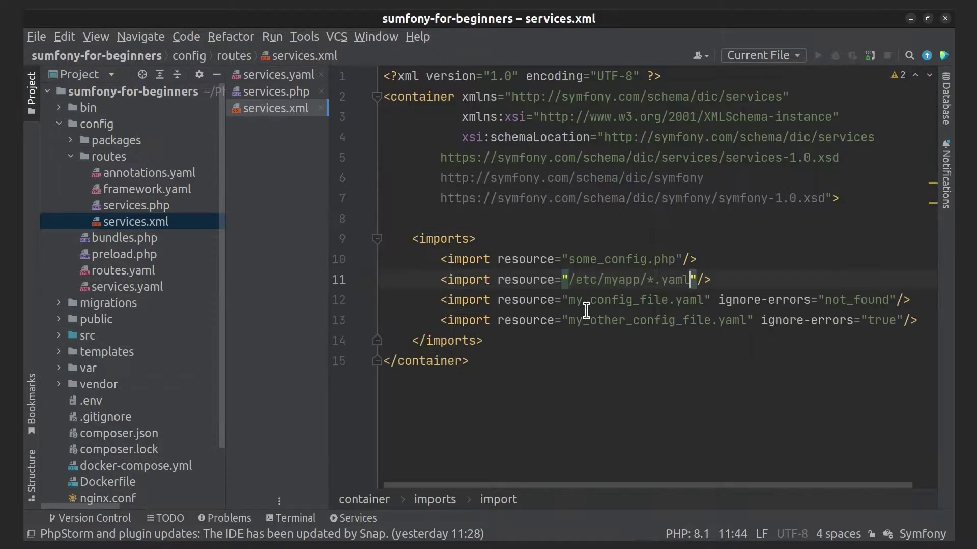
{"action": "left_click_drag", "start_coordinate": [569, 300], "coordinate": [703, 300]}
{"action": "key", "text": "ctrl+v"}
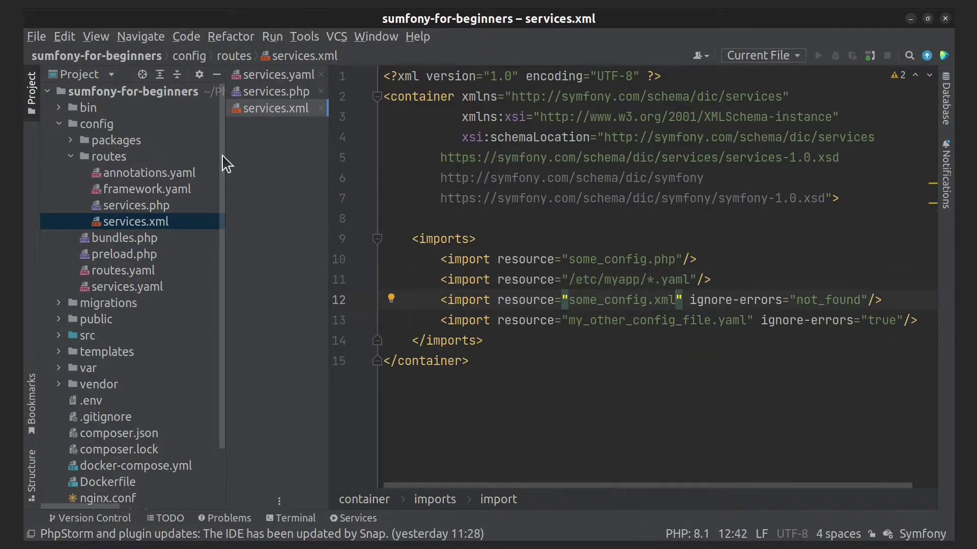
{"action": "left_click", "coordinate": [290, 92]}
{"action": "left_click_drag", "start_coordinate": [597, 239], "coordinate": [733, 238]}
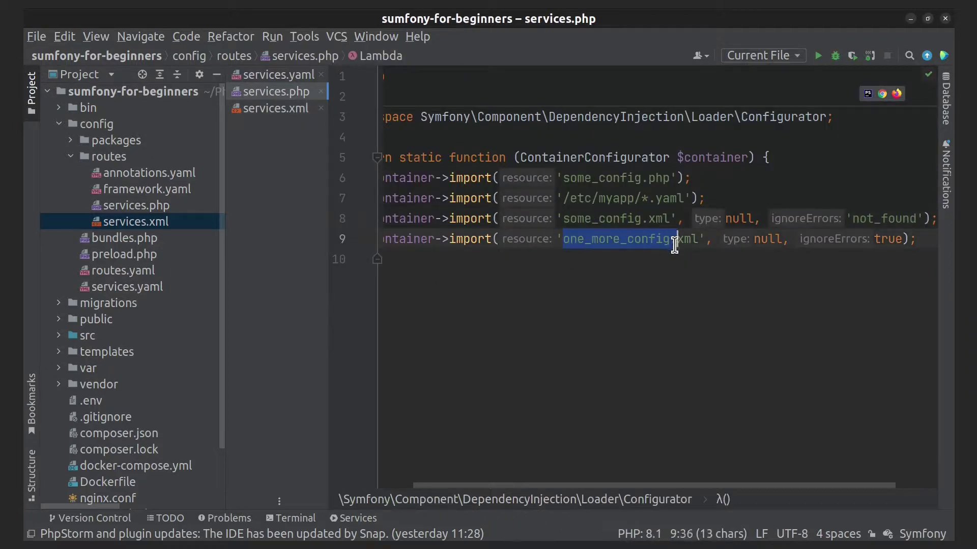
{"action": "left_click", "coordinate": [291, 108]}
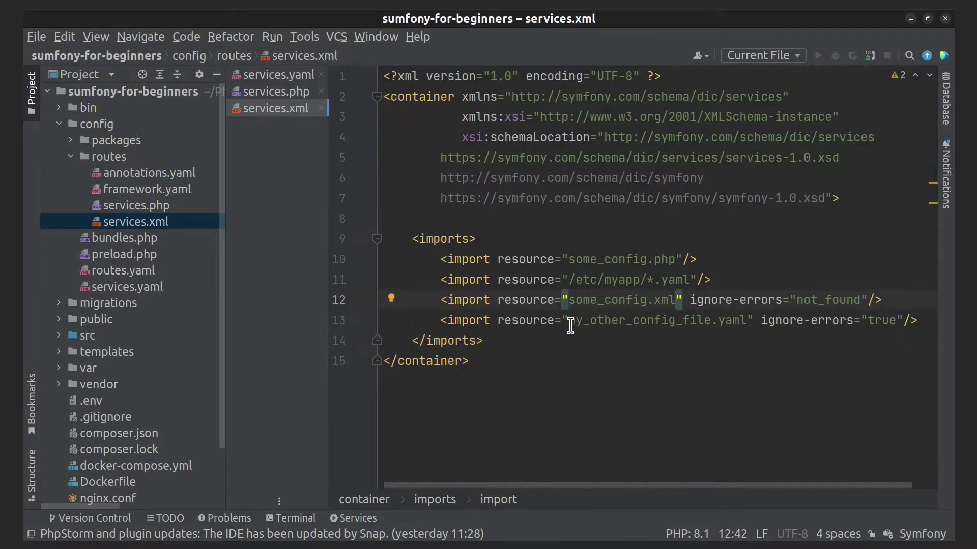
{"action": "left_click_drag", "start_coordinate": [568, 320], "coordinate": [740, 321]}
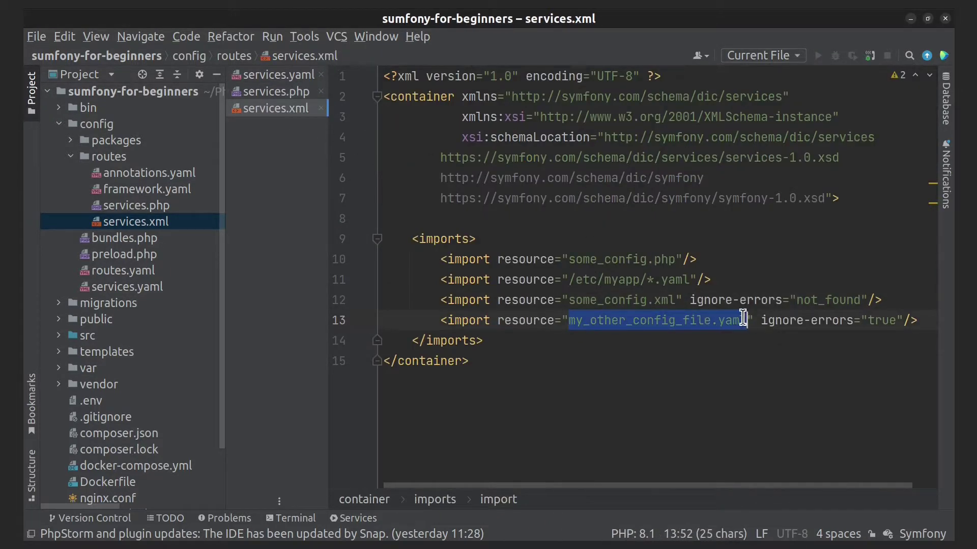
{"action": "key", "text": "ctrl+v"}
{"action": "left_click", "coordinate": [769, 341]}
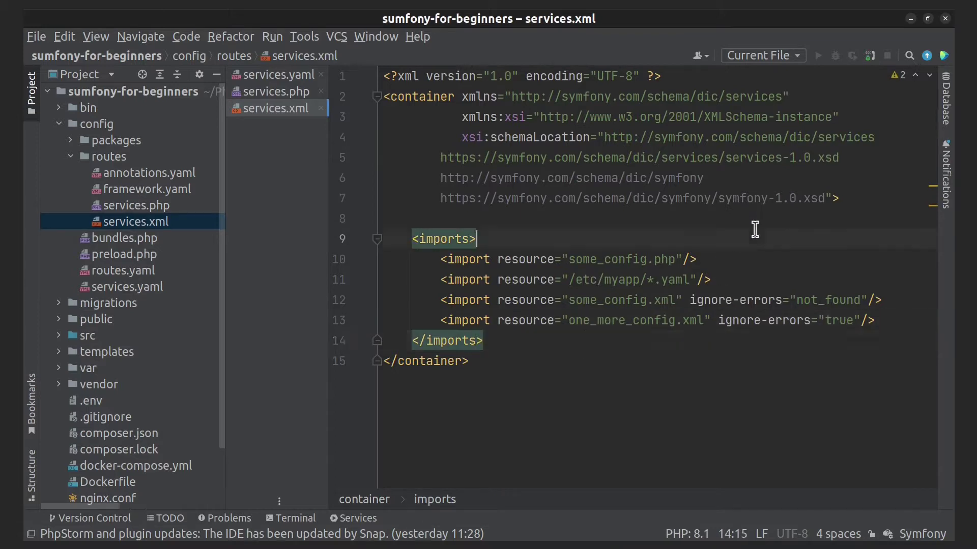